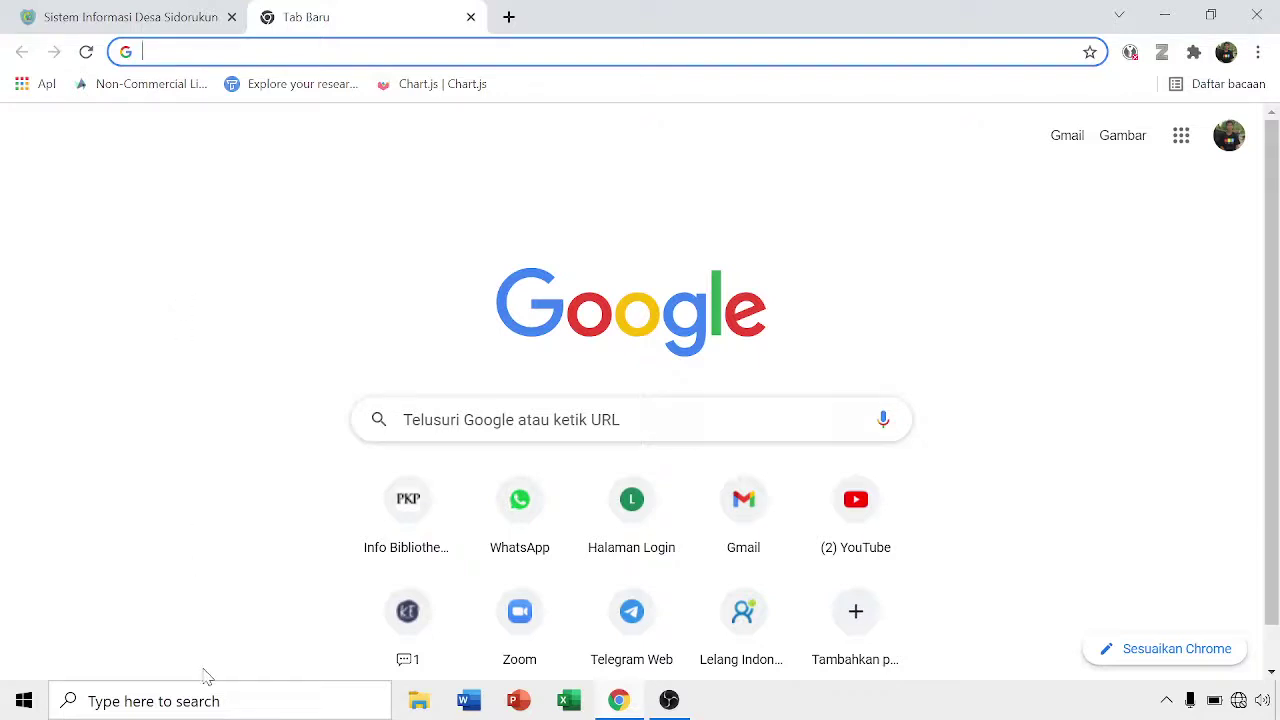
- Start a Windows search for the XAMPP Control Panel
click(208, 711)
- Launch XAMPP Control Panel and start Apache (ports 80, 443) and MySQL (port 3306)
text(xa)
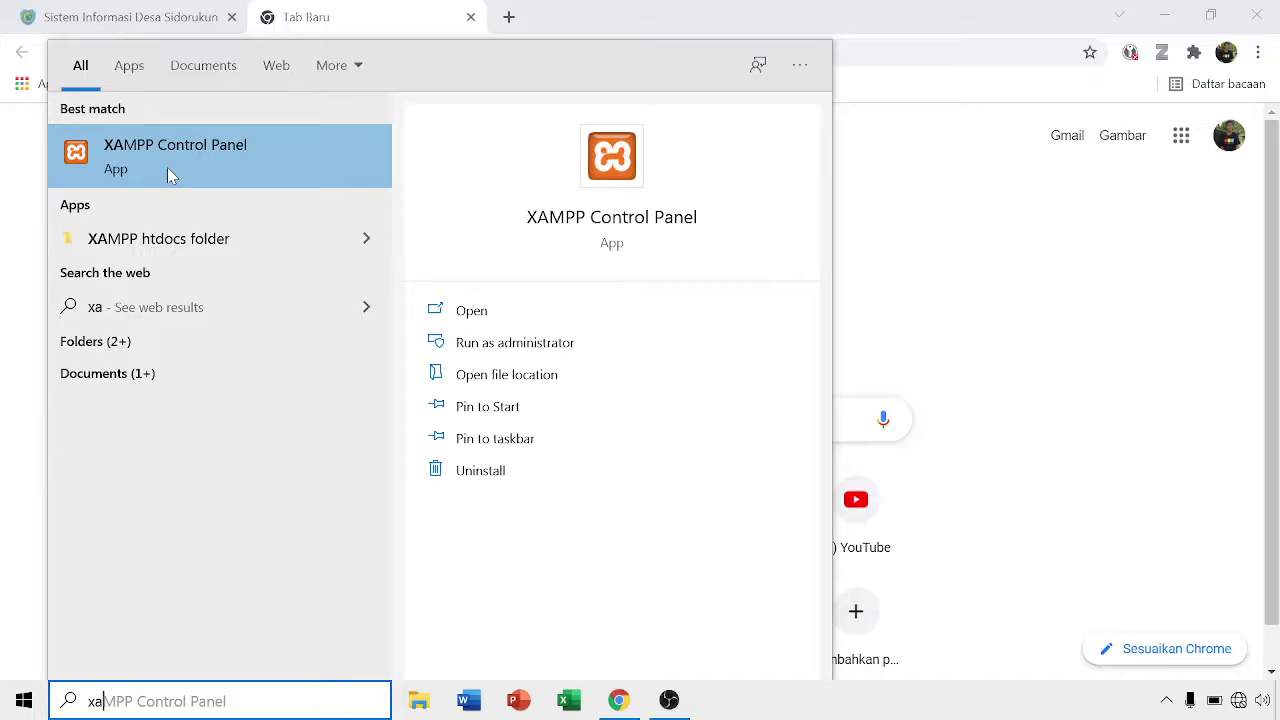
click(472, 311)
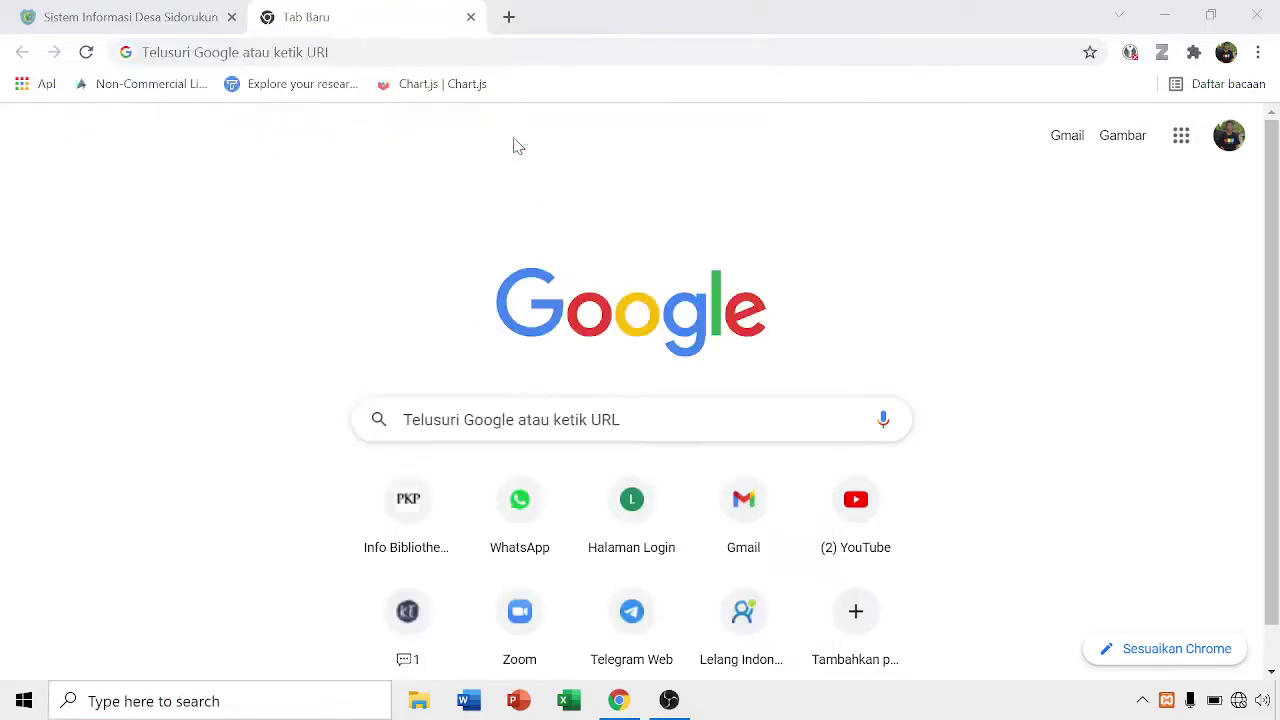
click(346, 113)
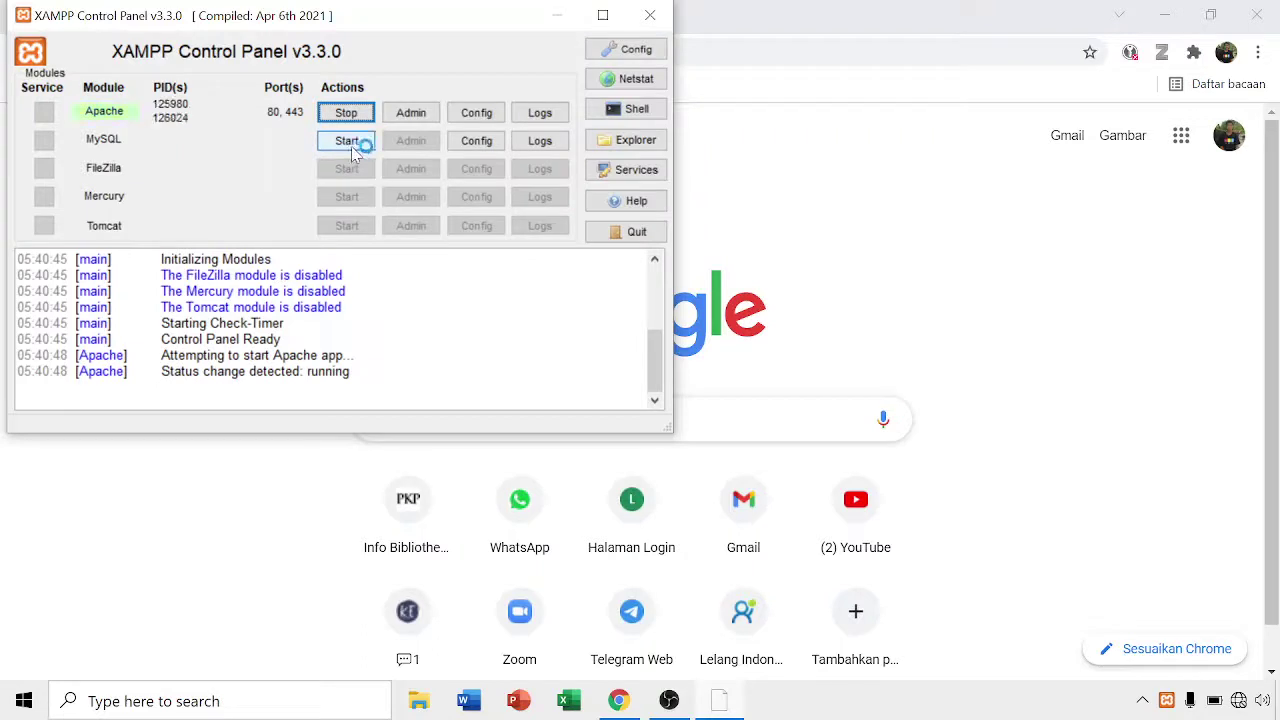
click(350, 142)
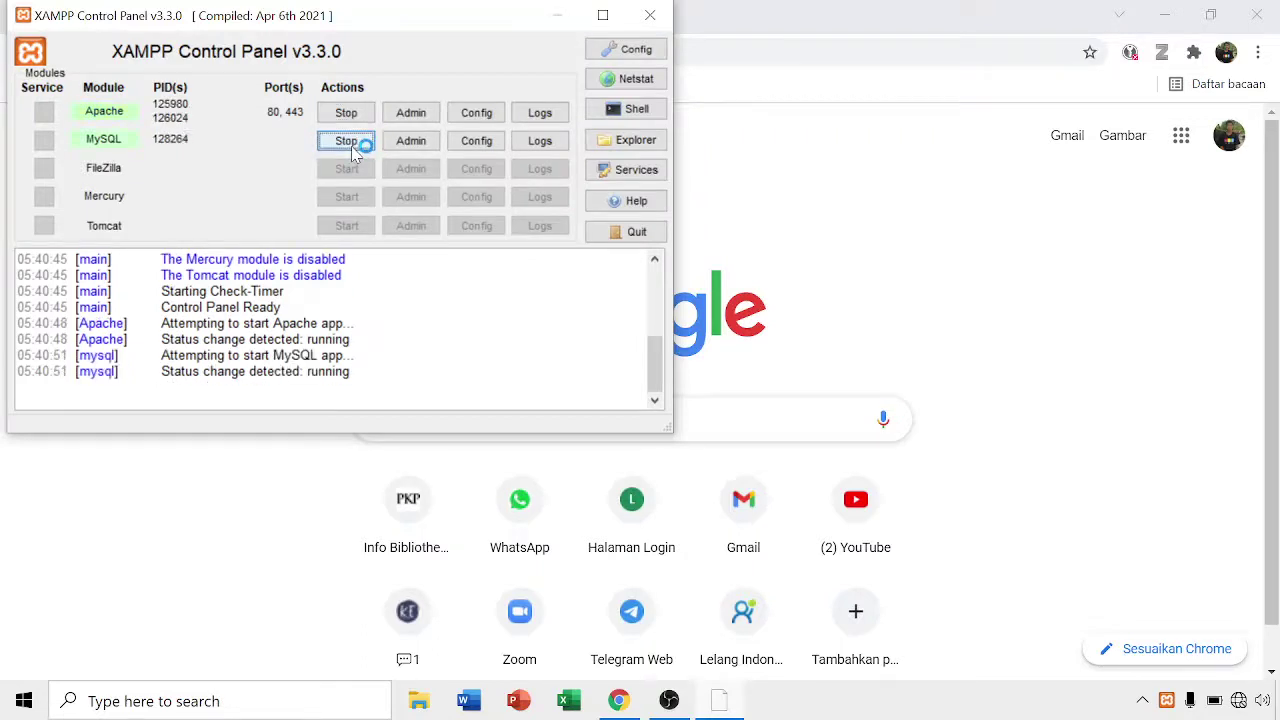
click(566, 16)
key(ctrl+l)
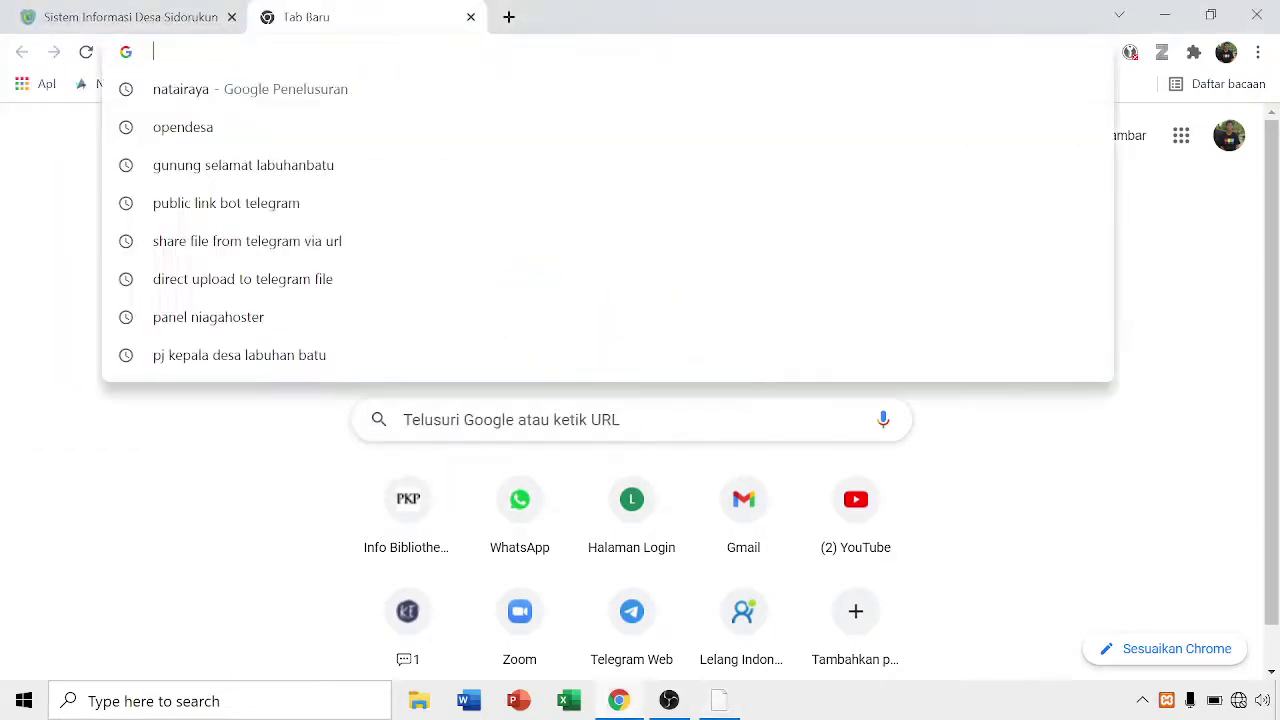
- Load localhost/edesa to show the Website Resmi Desa Senggig1 homepage
text(localhost)
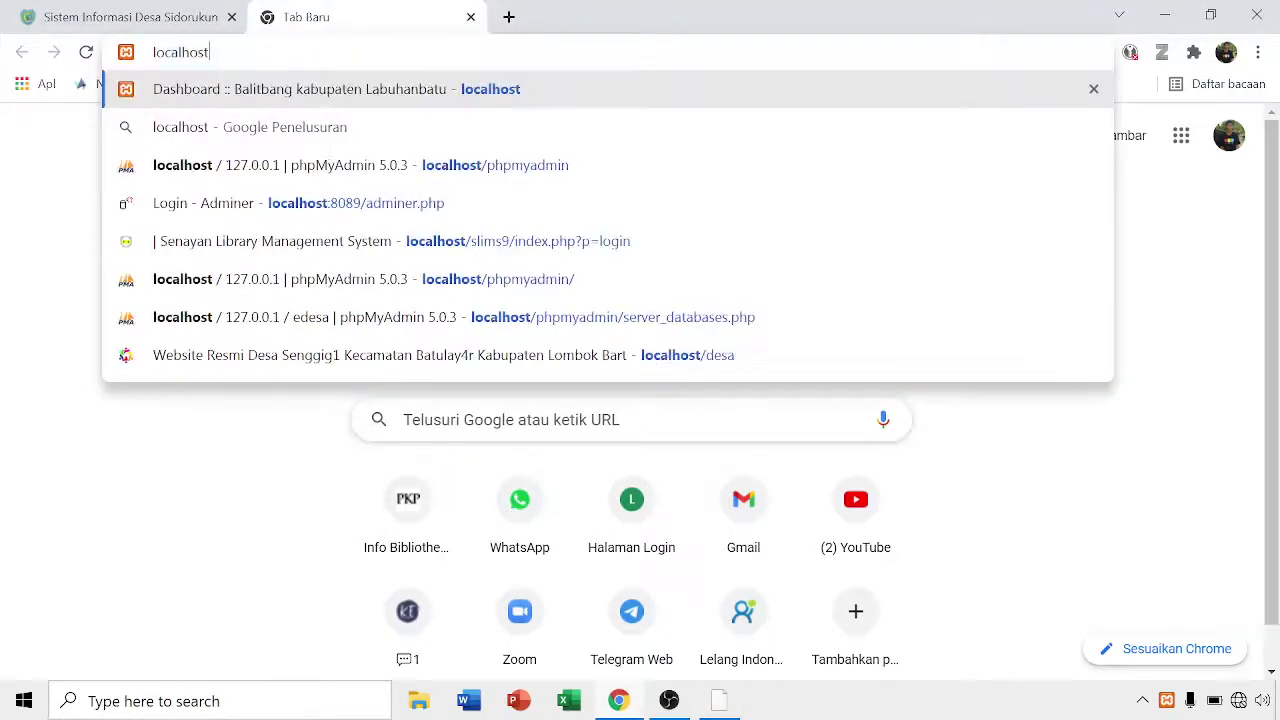
text(/)
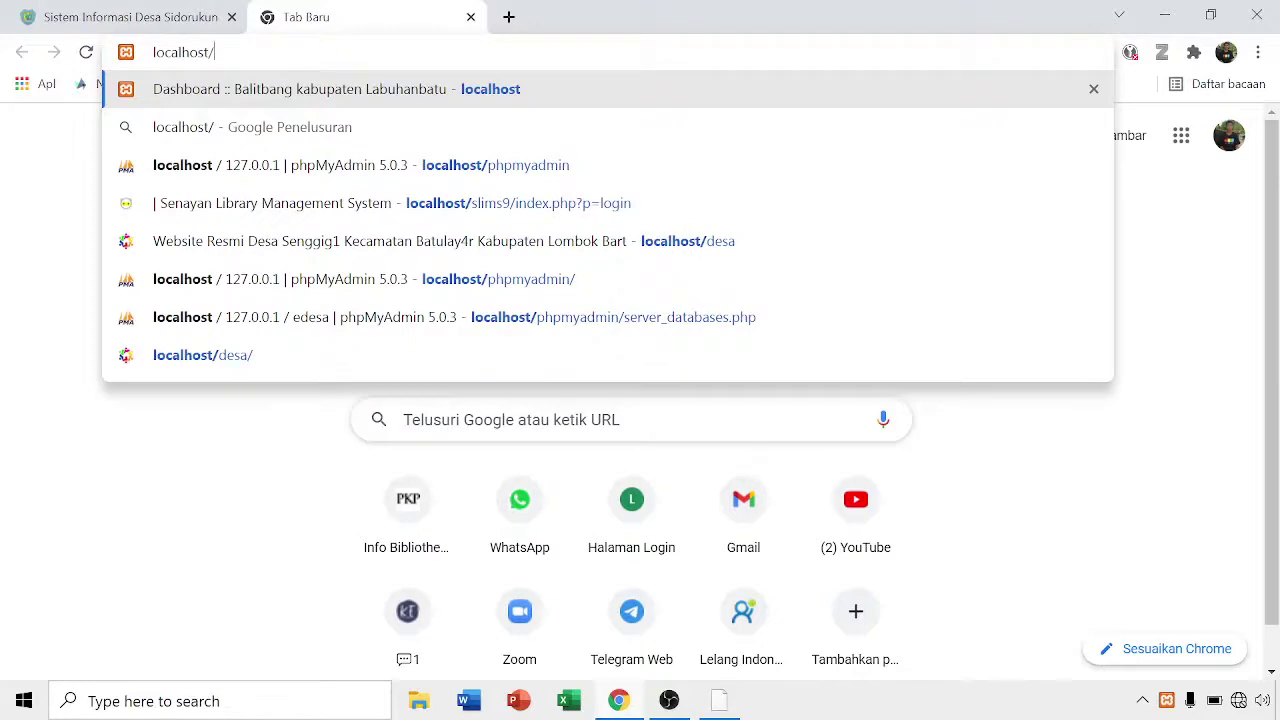
text(edesa)
key(Return)
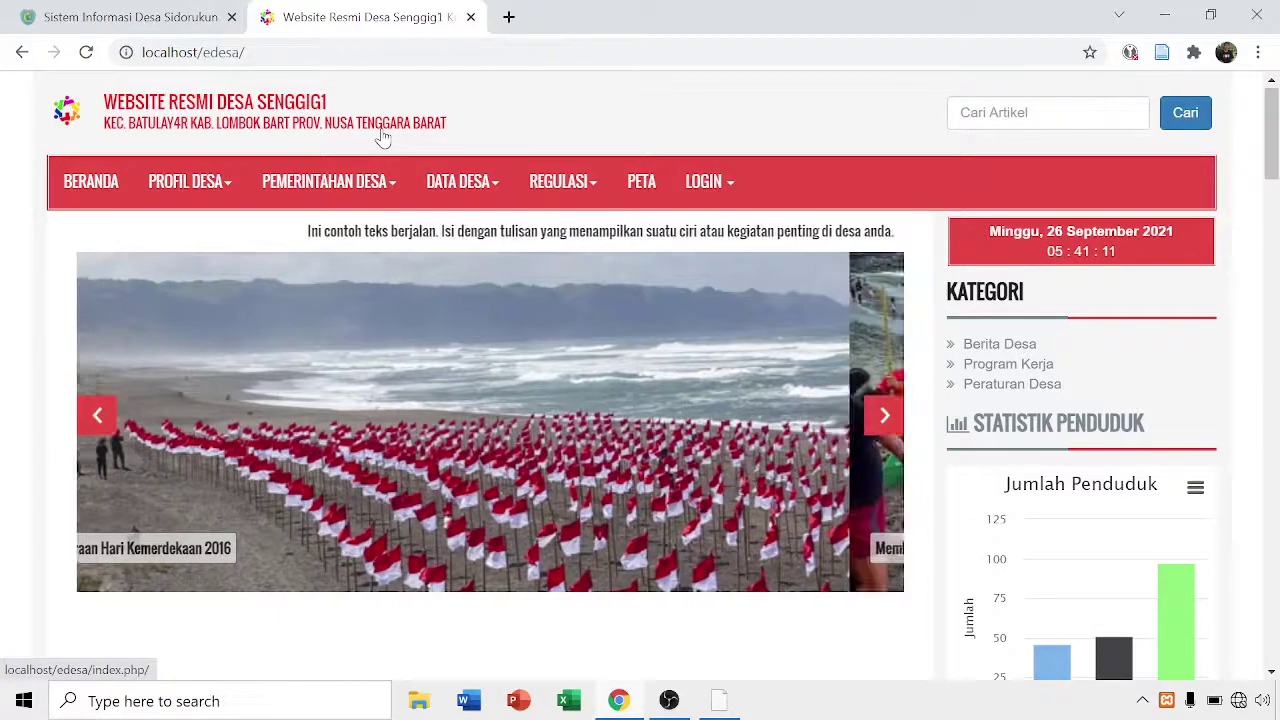
- Log in through LOGIN > Administrator with the admin username and password
click(727, 193)
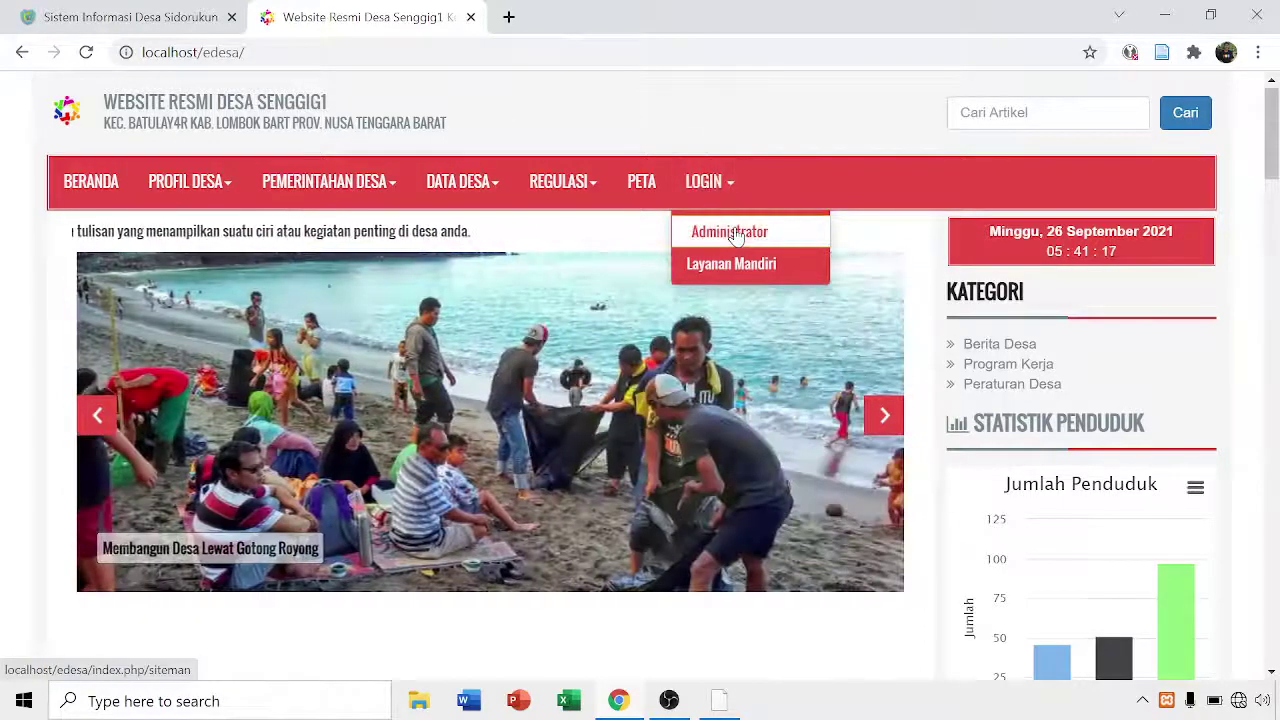
click(735, 234)
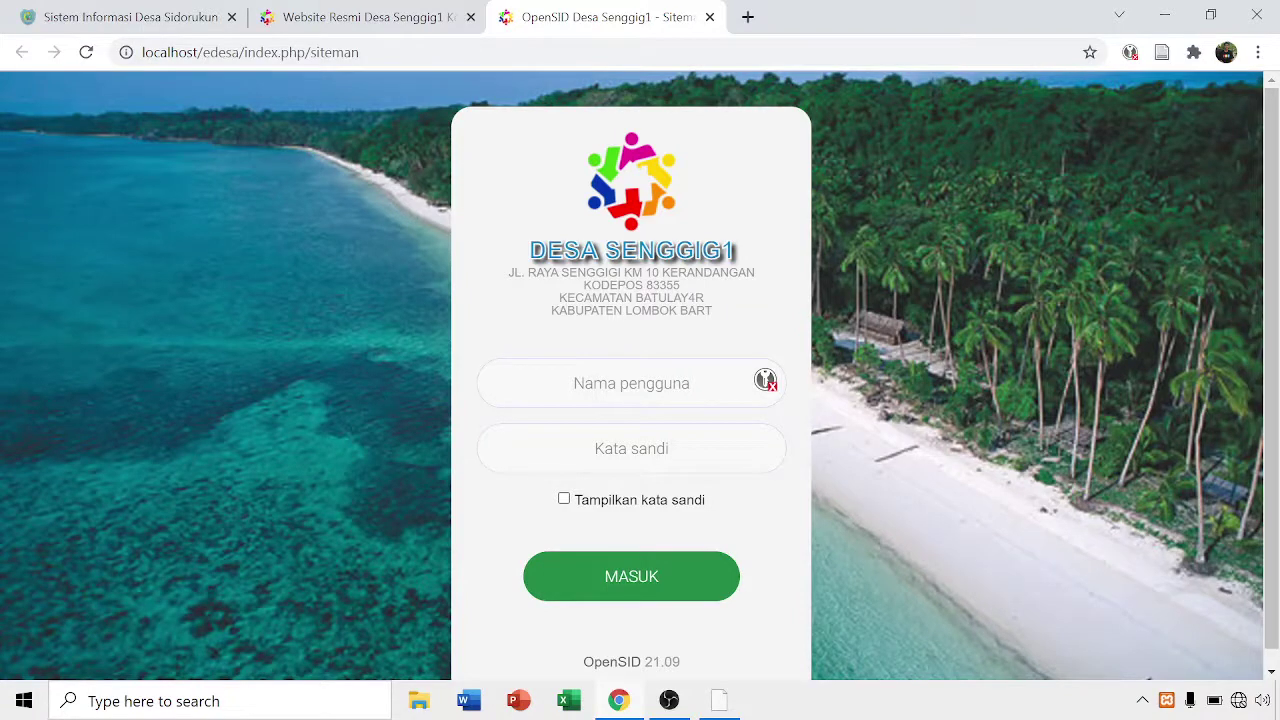
click(631, 383)
text(admin)
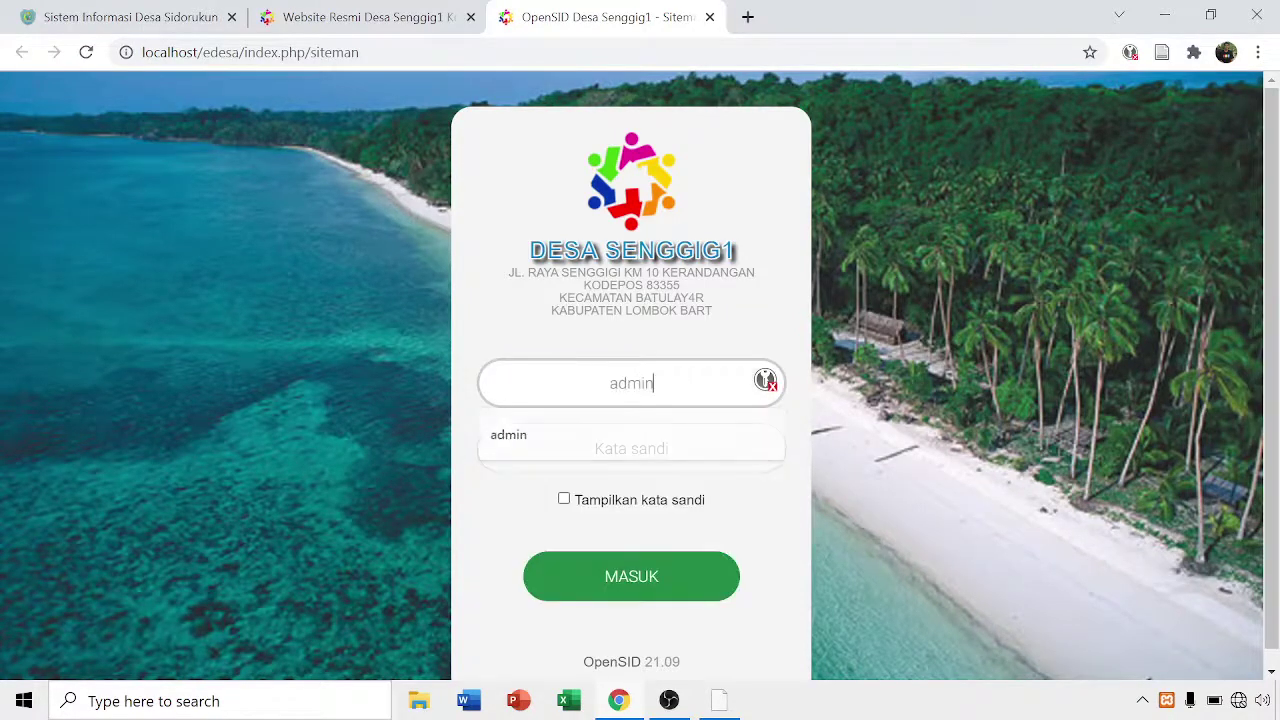
key(Tab)
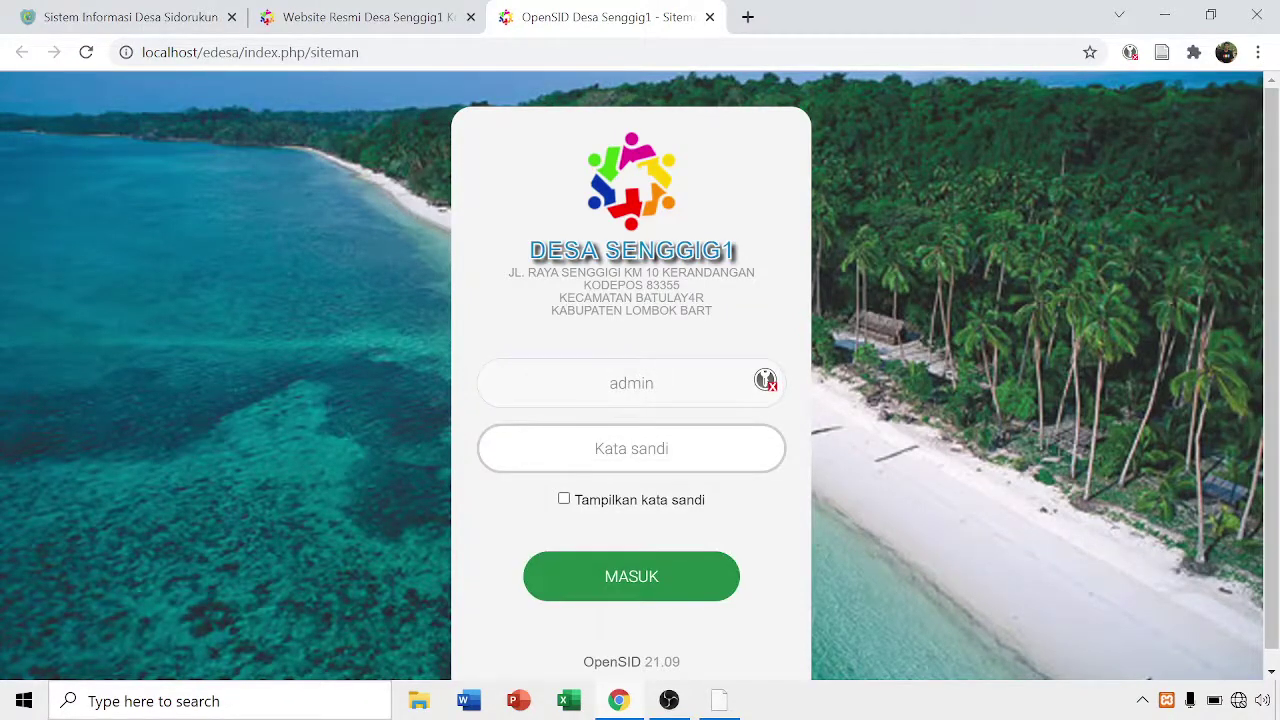
text(a)
key(BackSpace)
text(sideso)
key(Return)
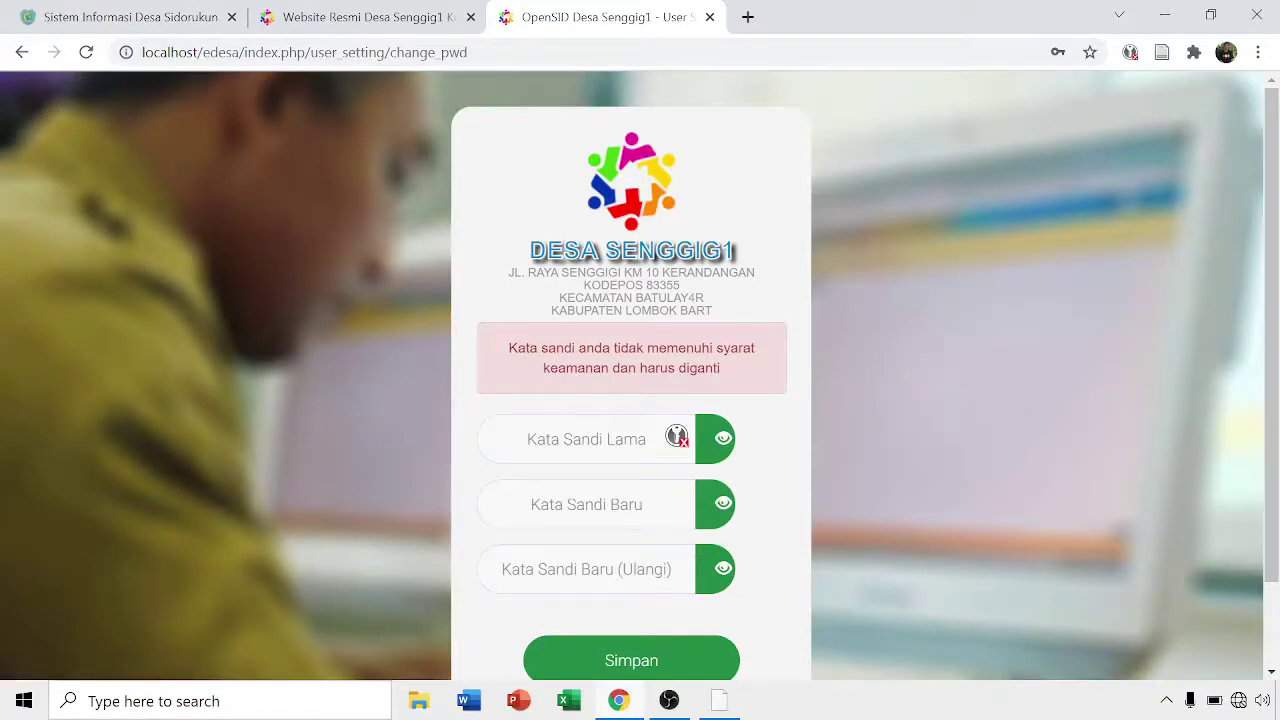
- Enter the old password, type a new strong password twice, and save it
click(586, 439)
scroll(620, 380, down, 1)
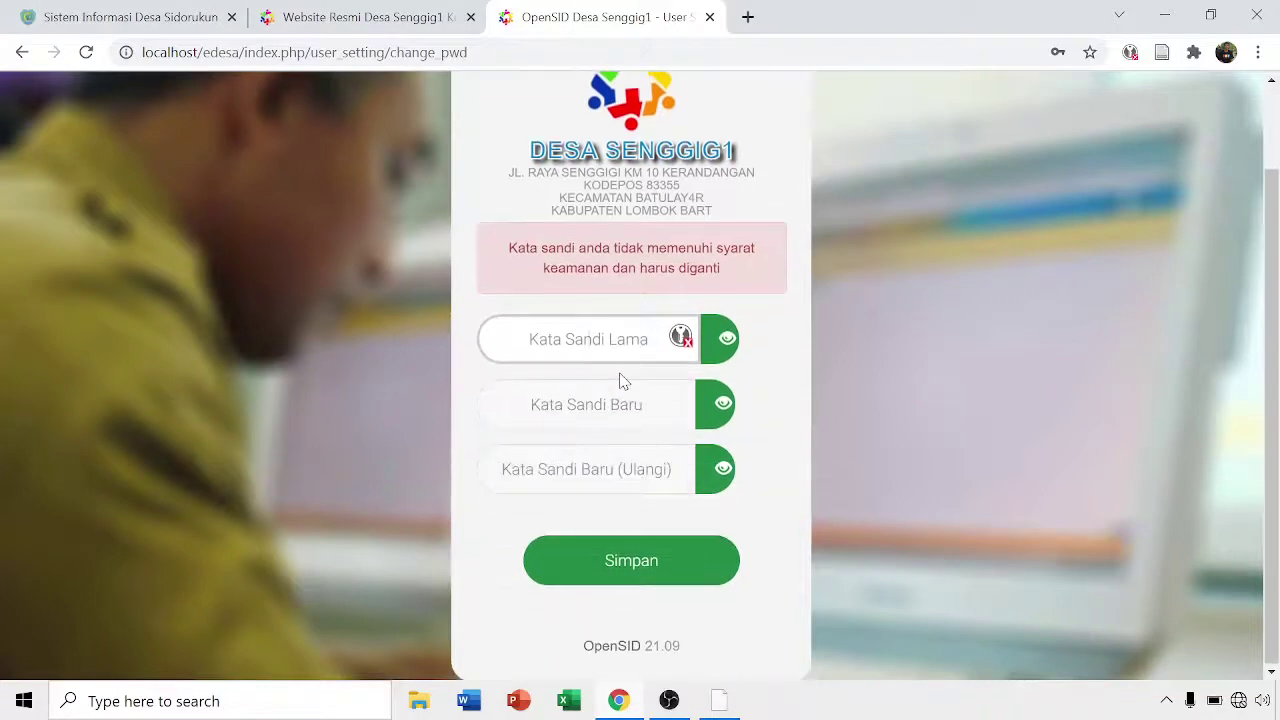
text(sid304)
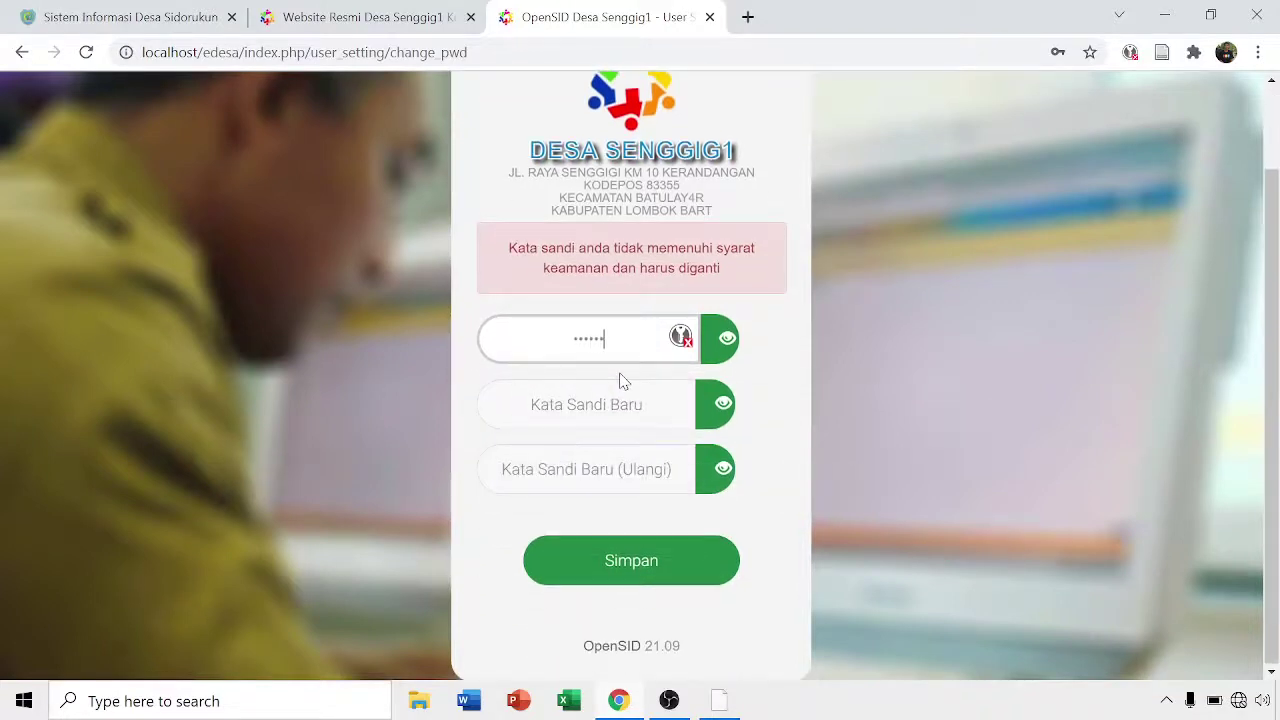
click(723, 341)
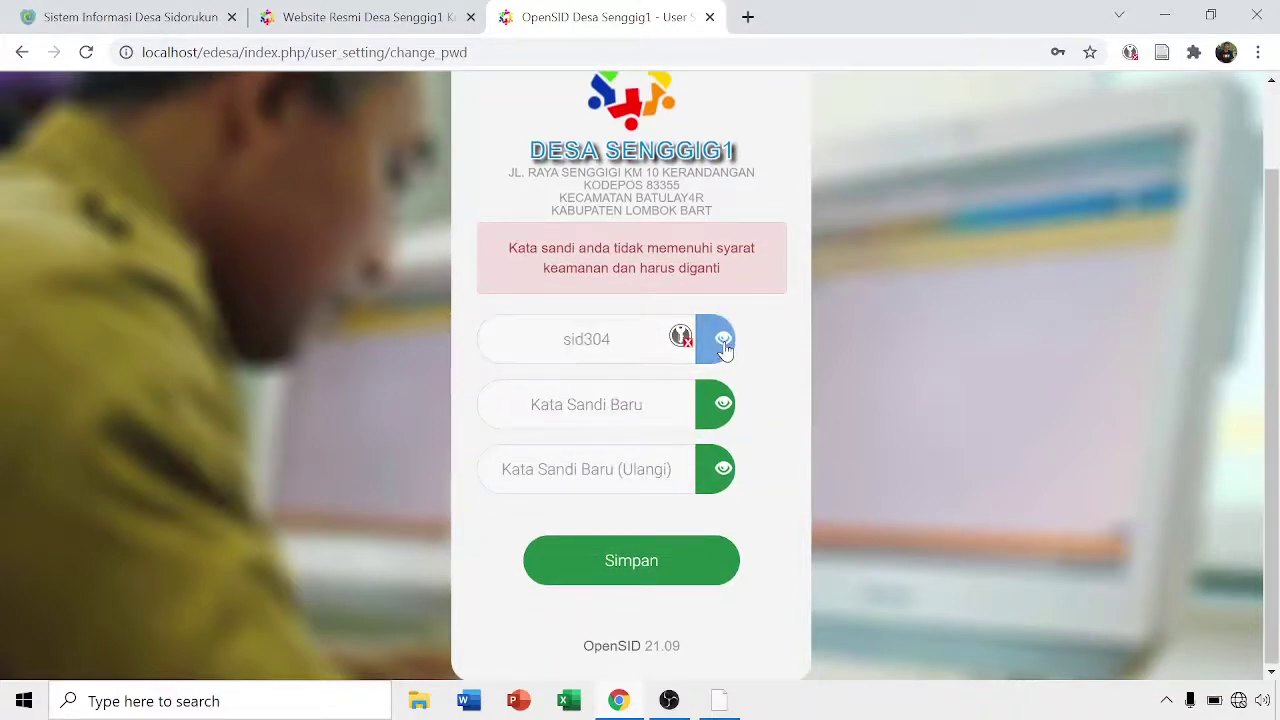
click(723, 404)
text(A)
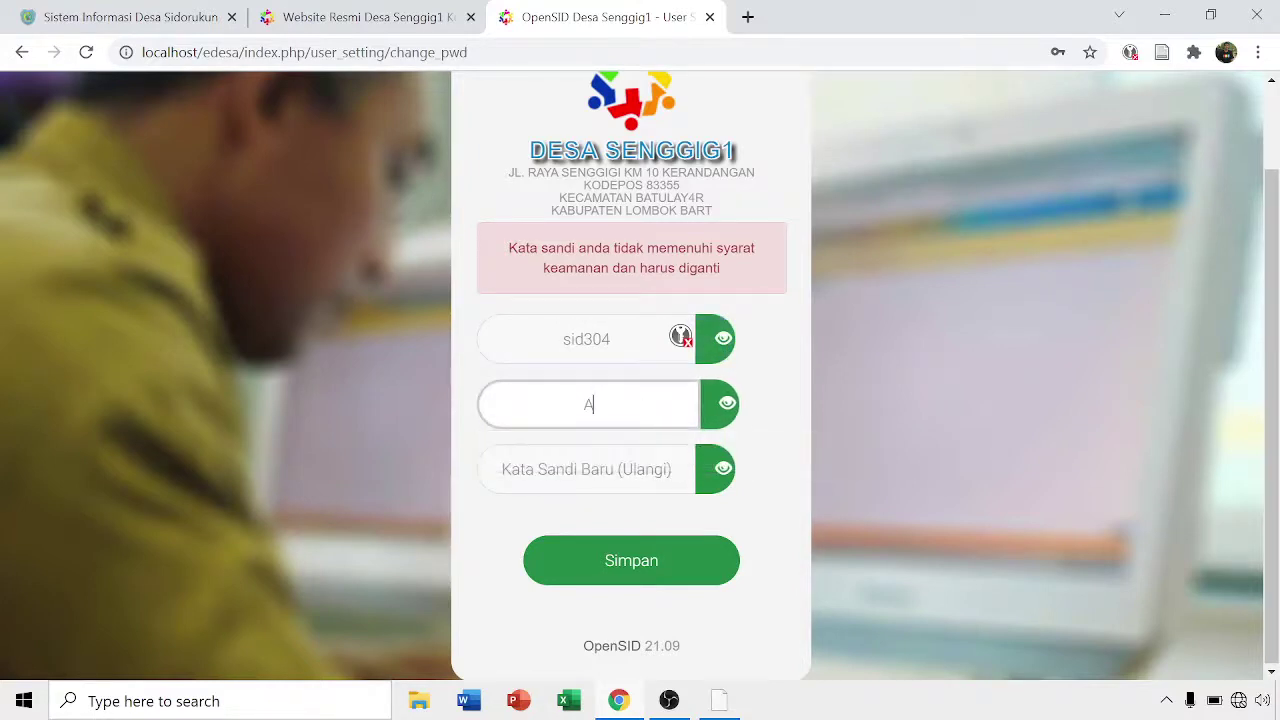
text(dmin100%)
click(586, 469)
text(Adm)
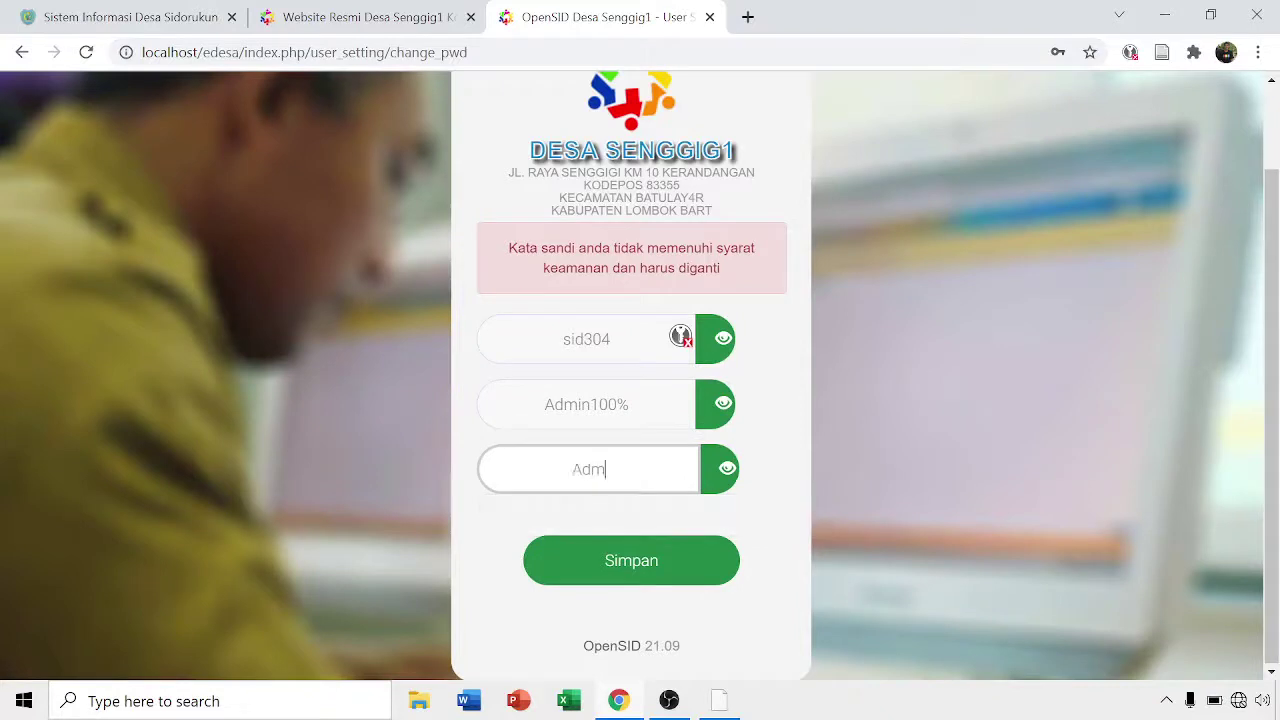
text(in100%)
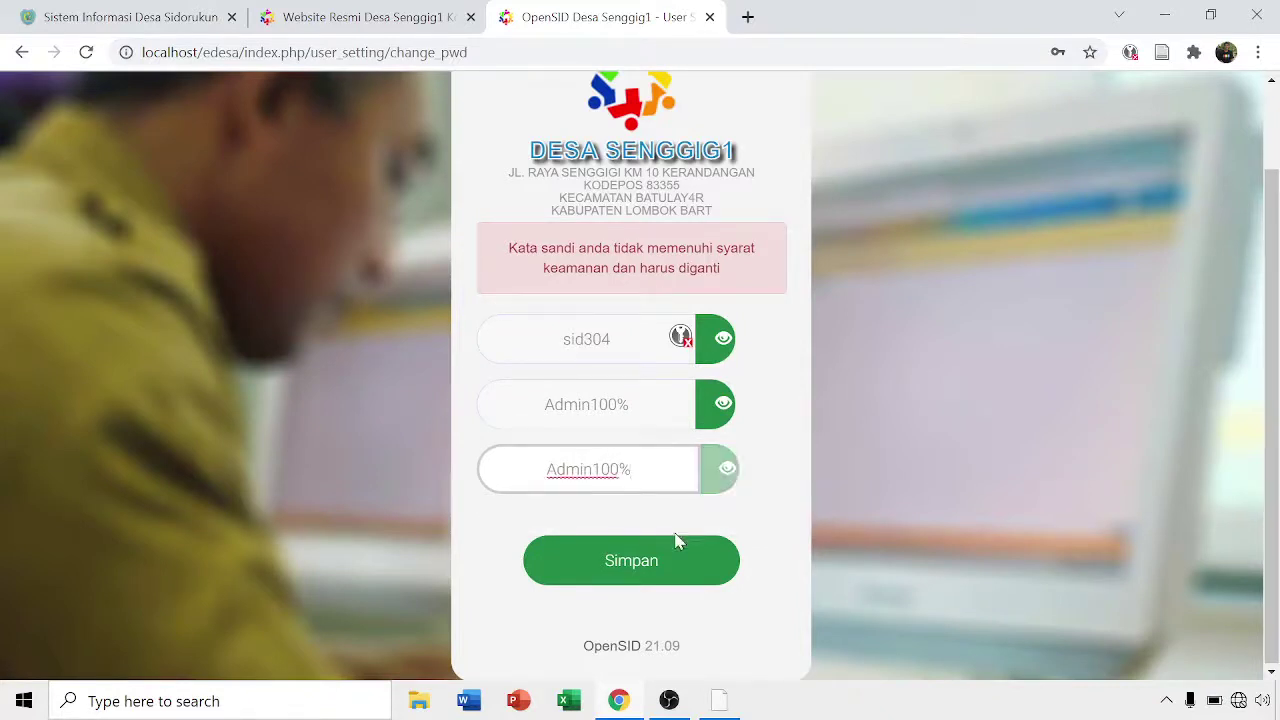
click(657, 565)
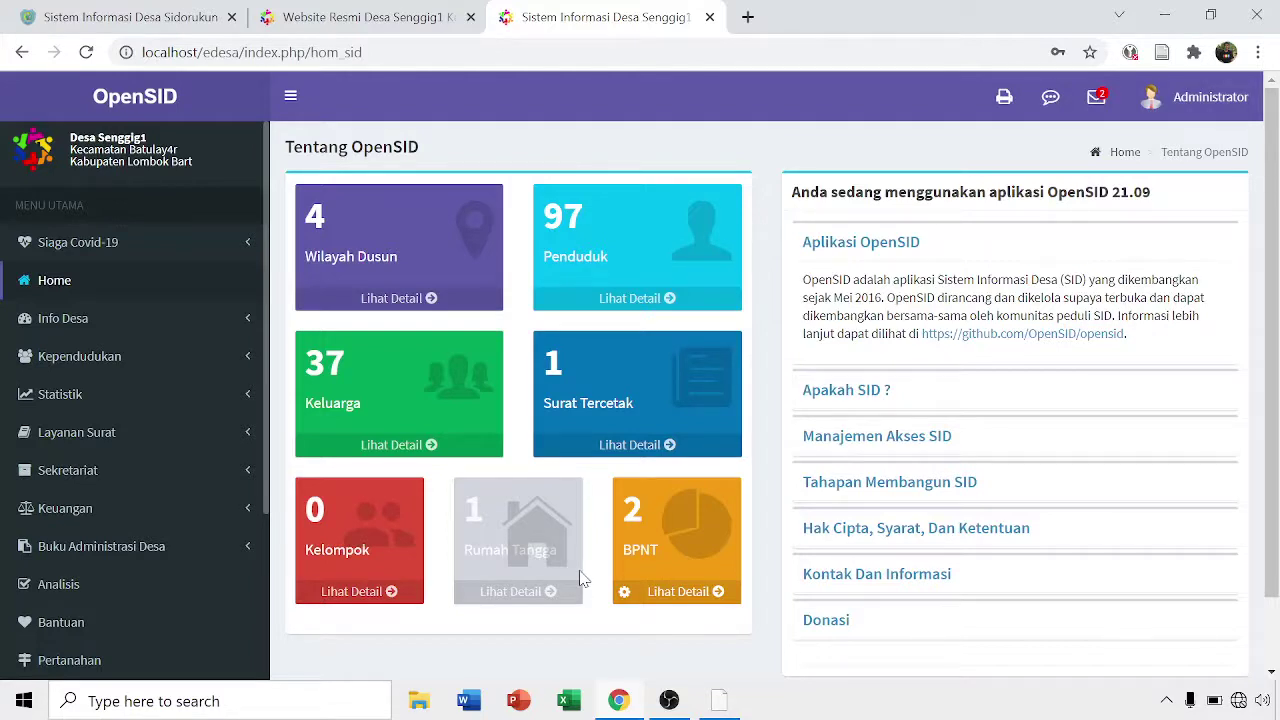
- Go to Info Desa > Identitas Desa and choose Ubah Data Desa
click(233, 320)
scroll(234, 325, down, 2)
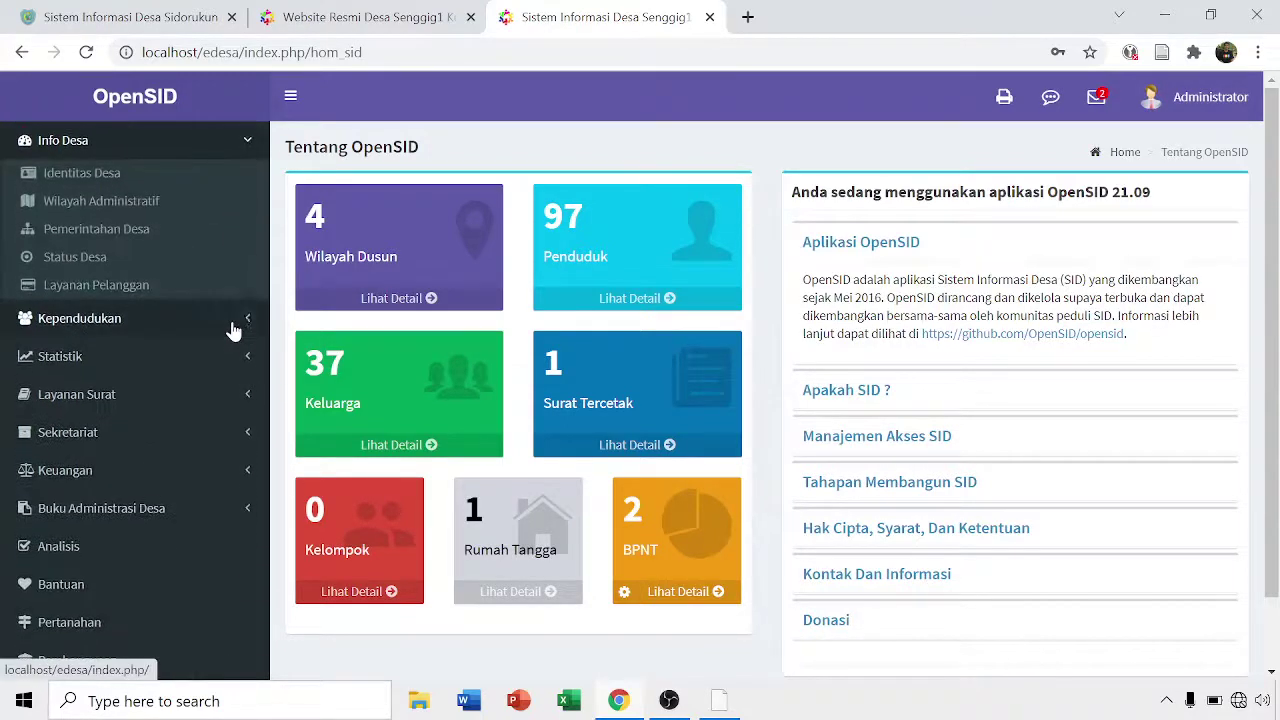
click(109, 179)
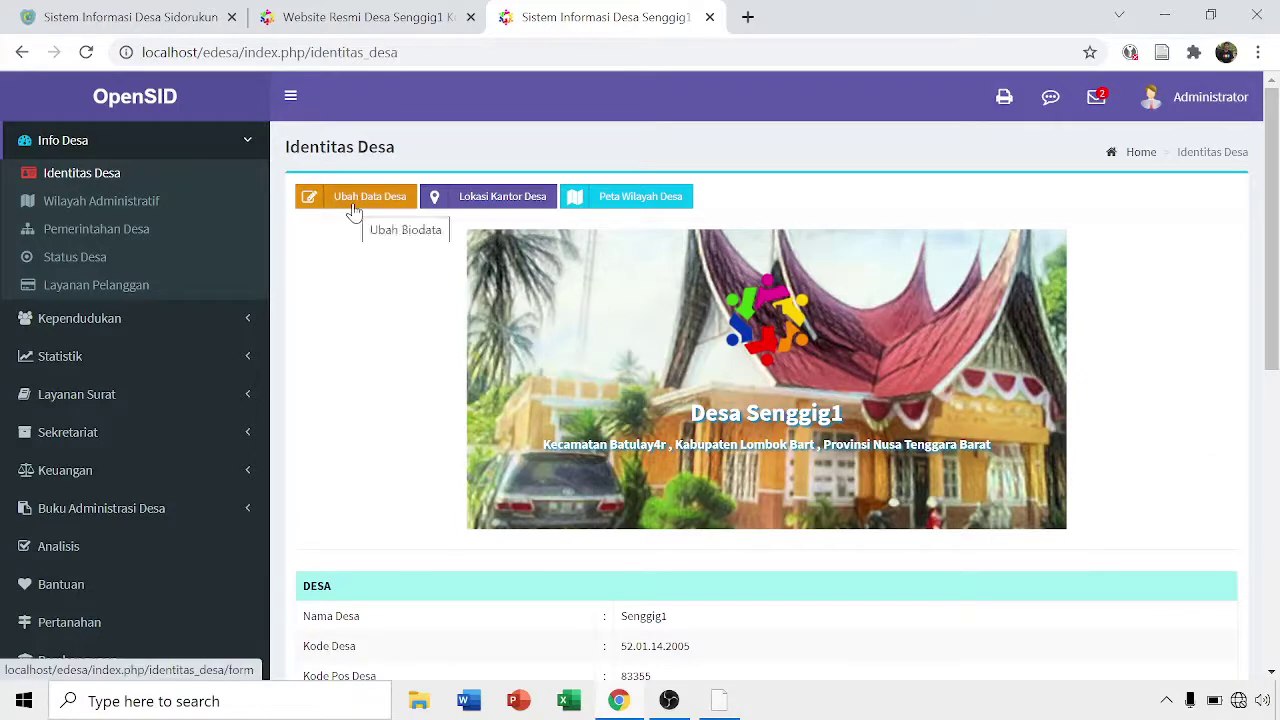
click(353, 210)
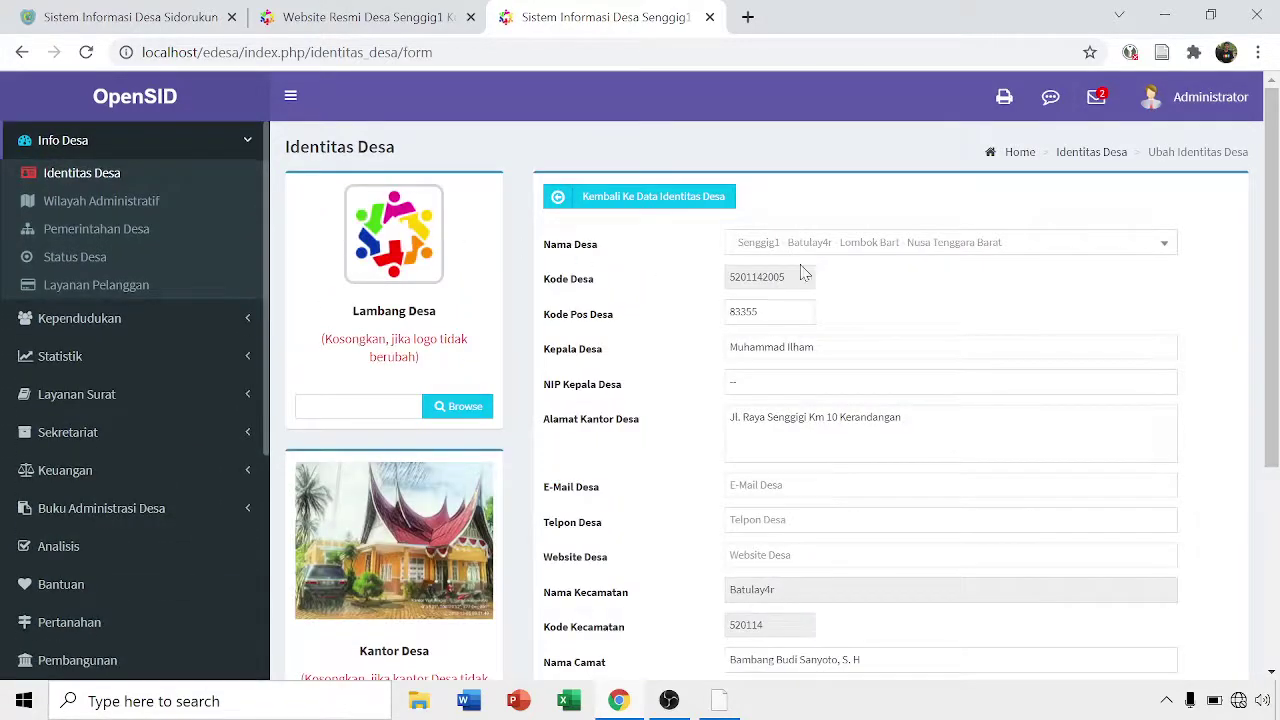
- Search the Nama Desa dropdown for 'sidorukun'
click(1113, 253)
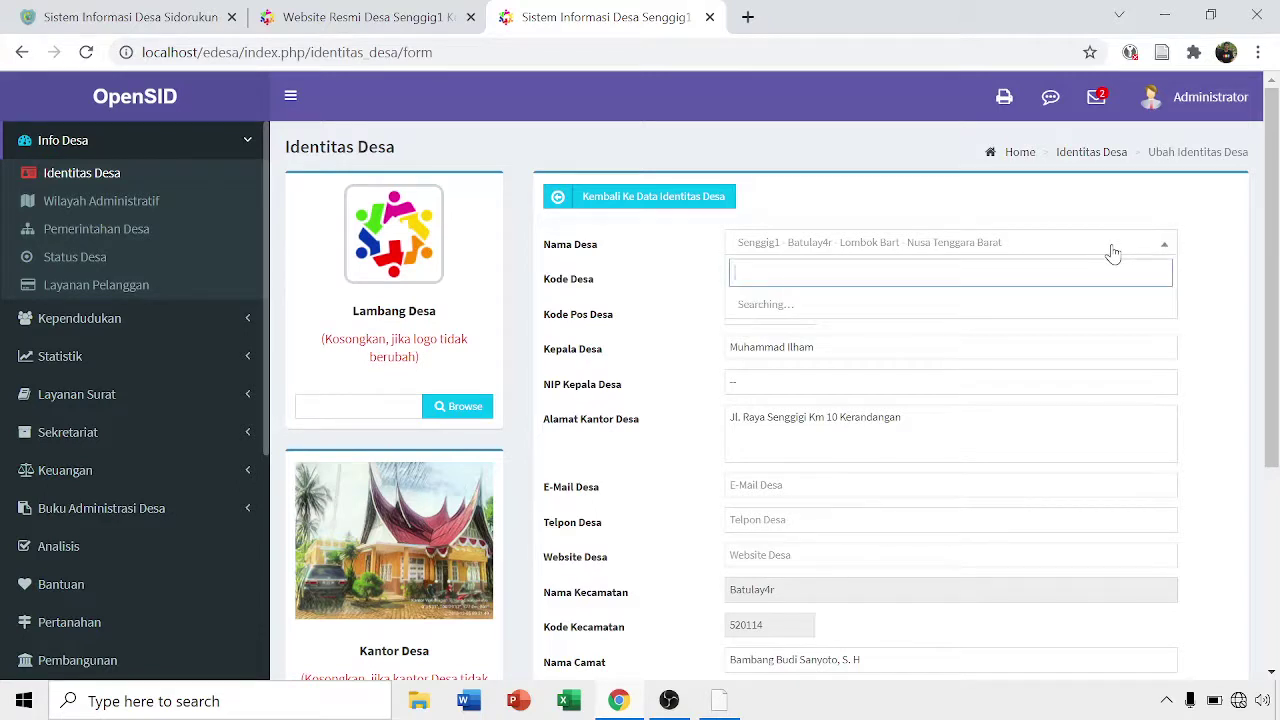
text(sidorukun)
click(1238, 700)
- Connect Windows to the Realme 3 Wi-Fi network and clear the village name search
click(1050, 189)
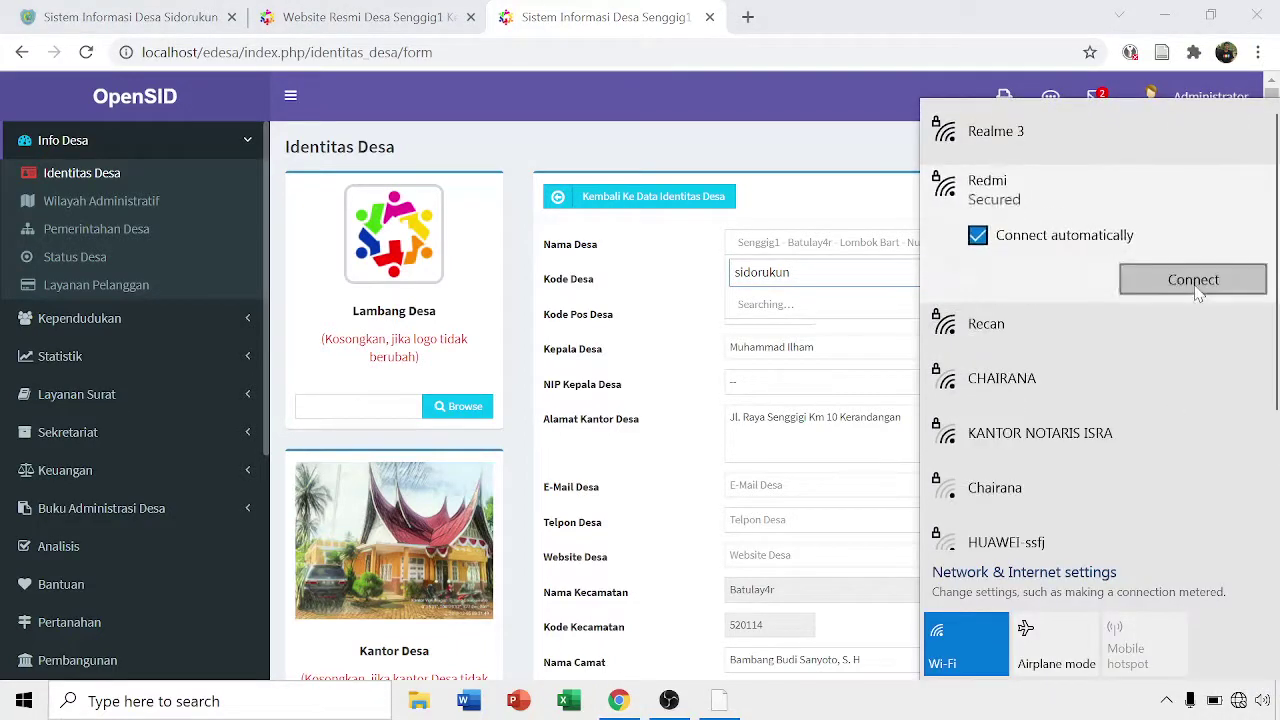
click(1196, 280)
click(1050, 140)
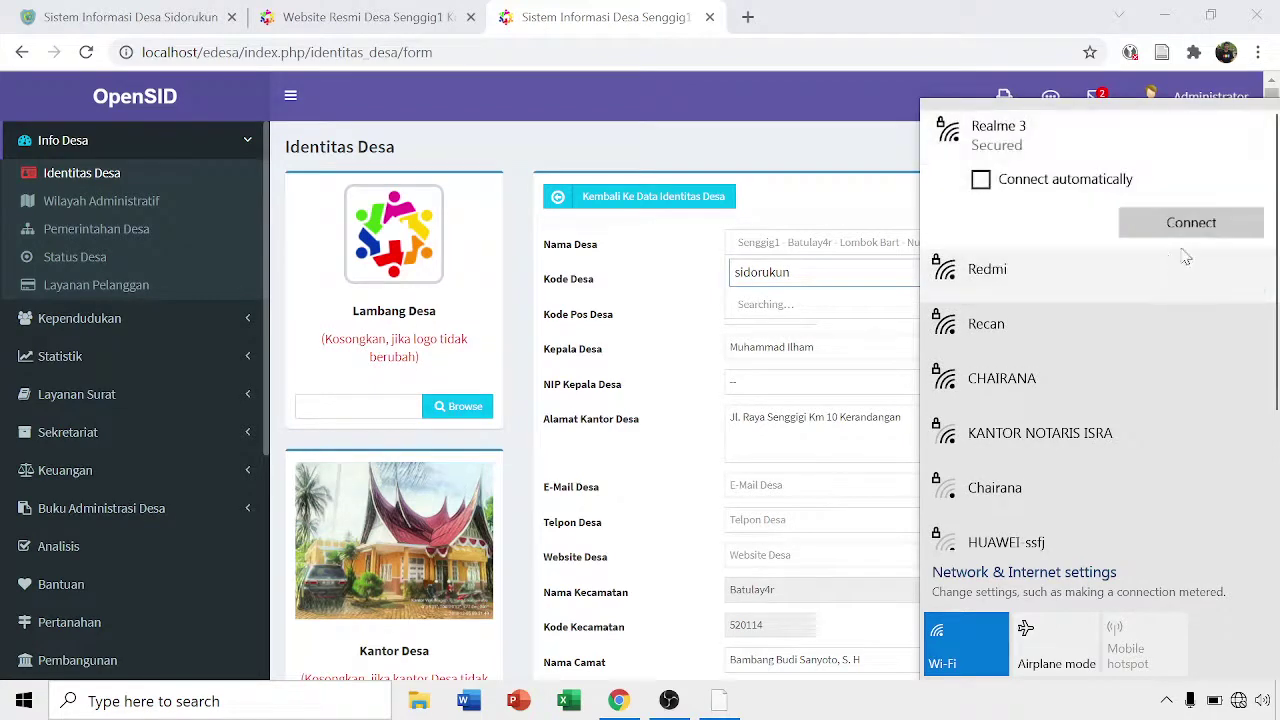
click(1186, 224)
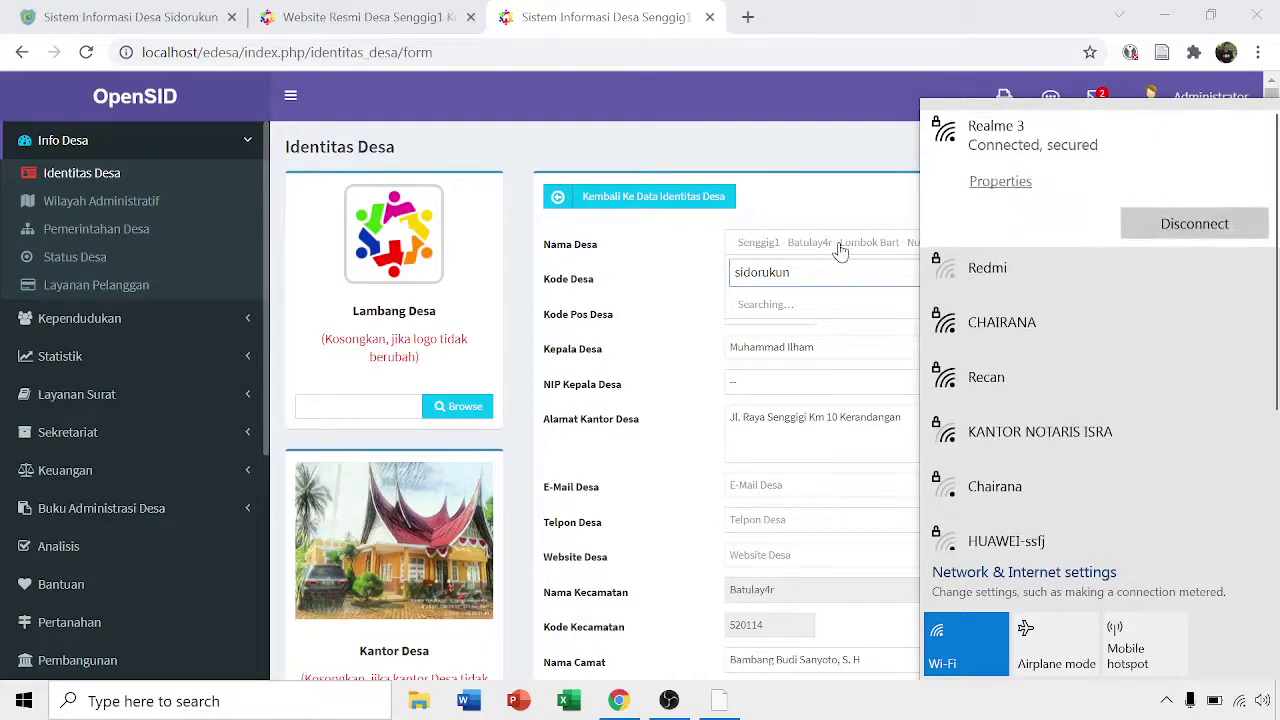
click(843, 251)
key(ctrl+a)
key(BackSpace)
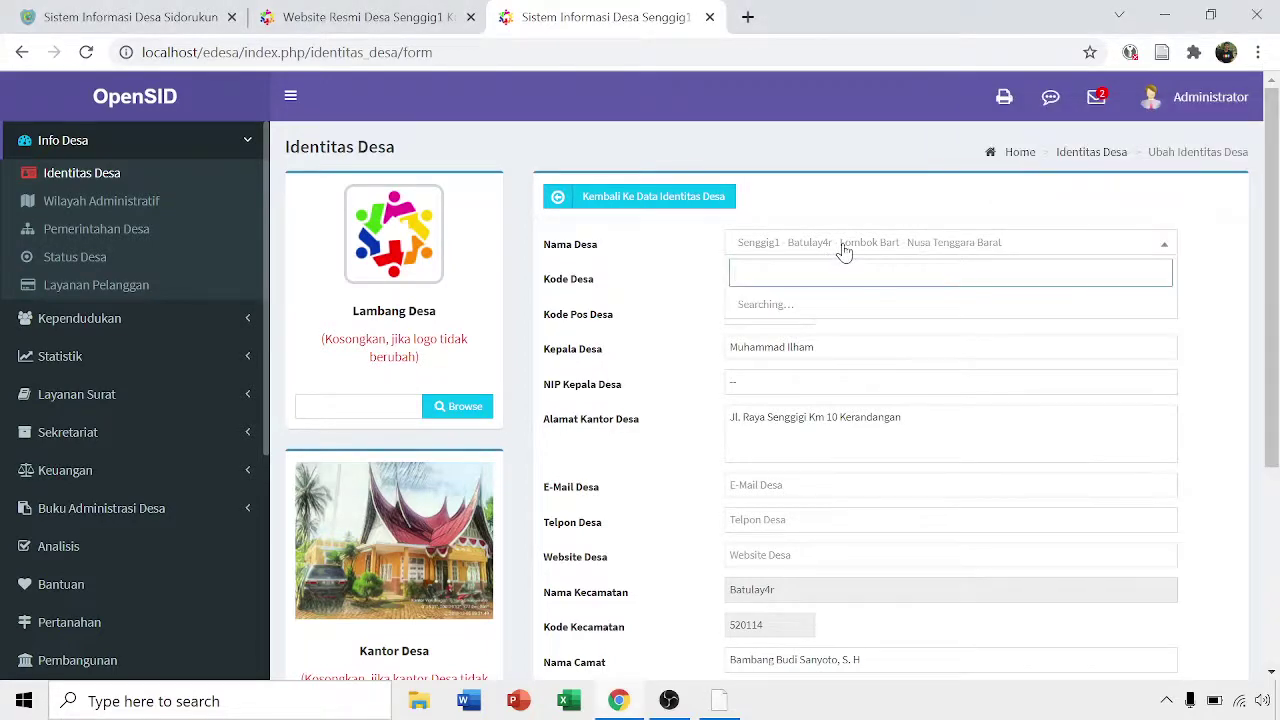
- Pick Sidorukun - Pangkatan - LABUHANBATU as Nama Desa and save the identity form
text(Sidoruk)
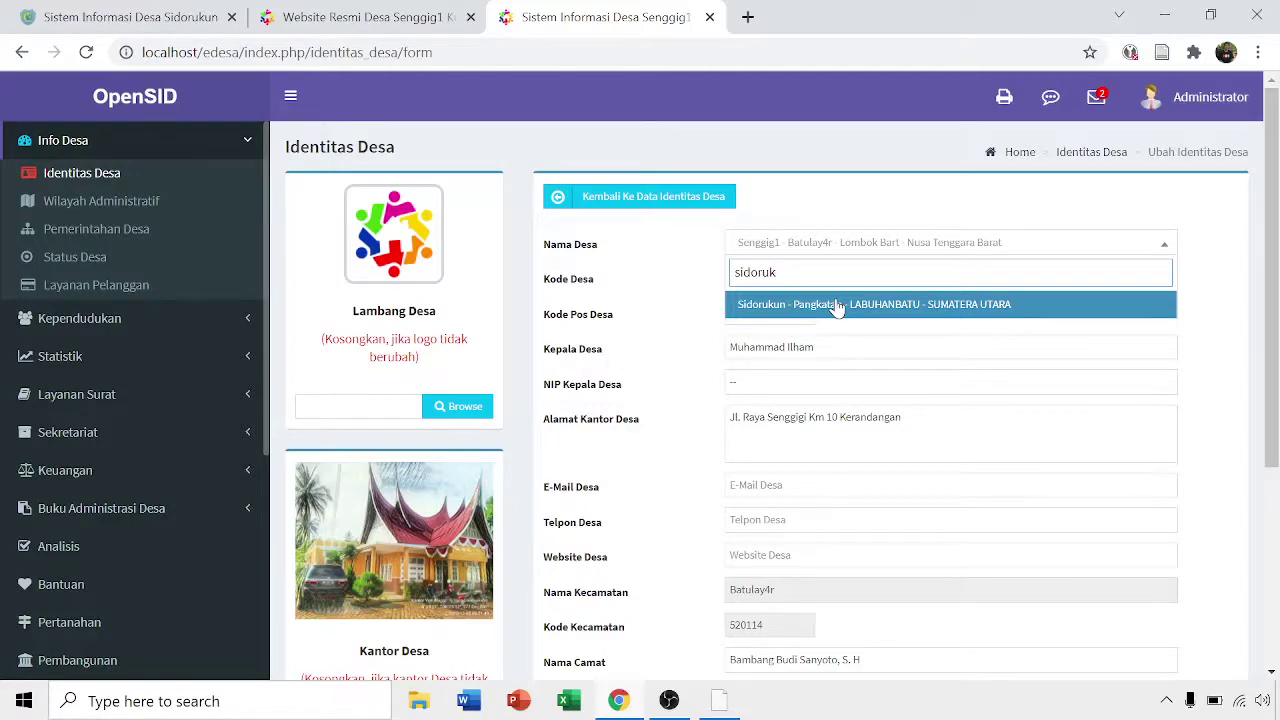
click(838, 305)
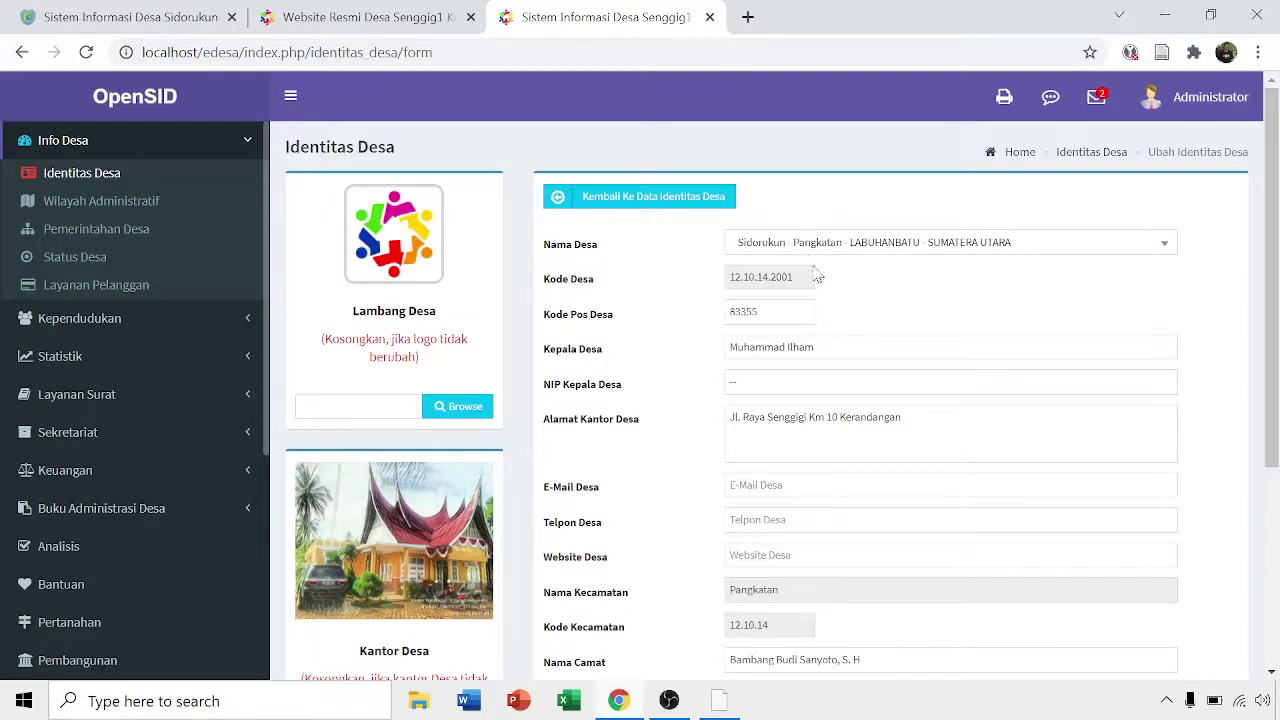
scroll(830, 305, down, 1)
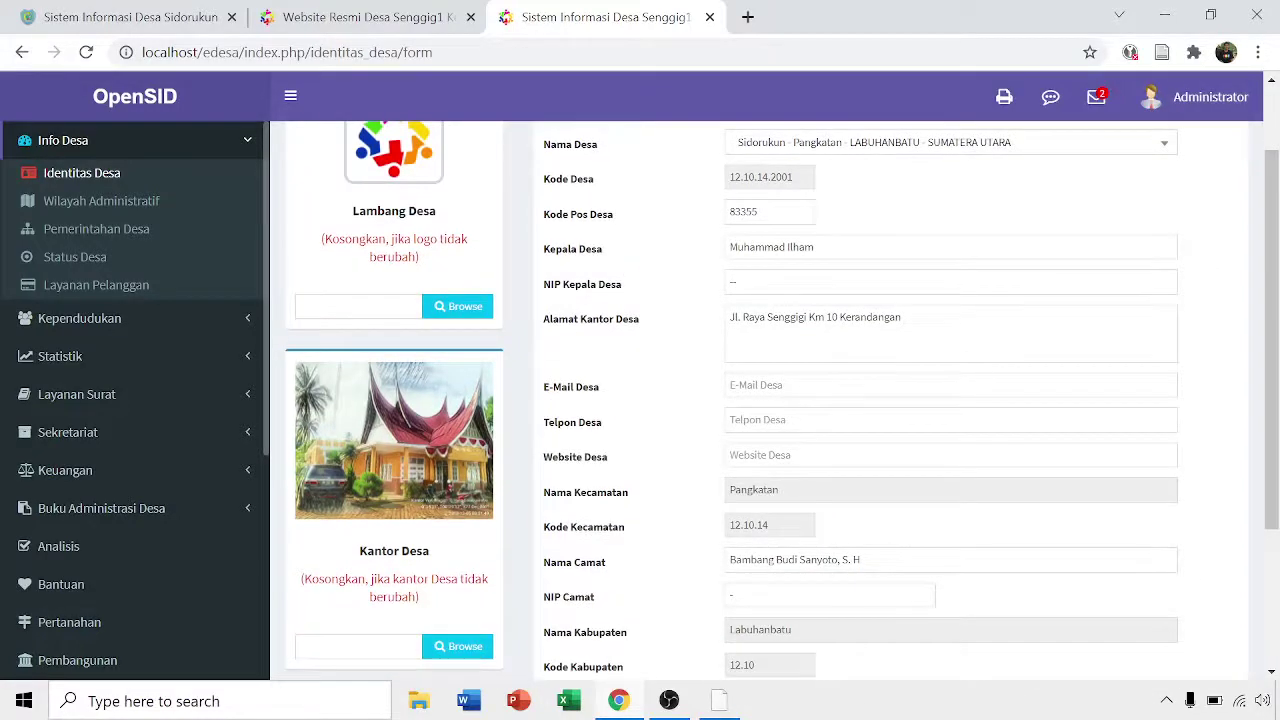
drag(818, 247, 711, 286)
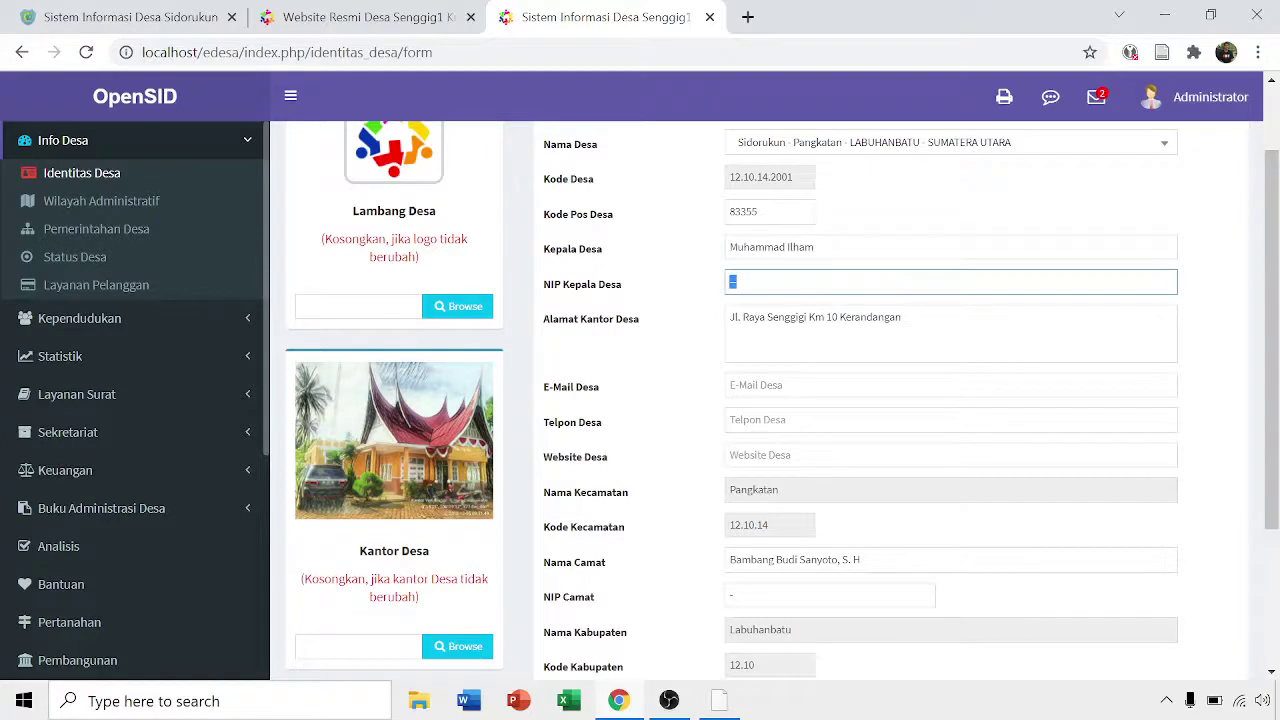
drag(904, 318, 720, 319)
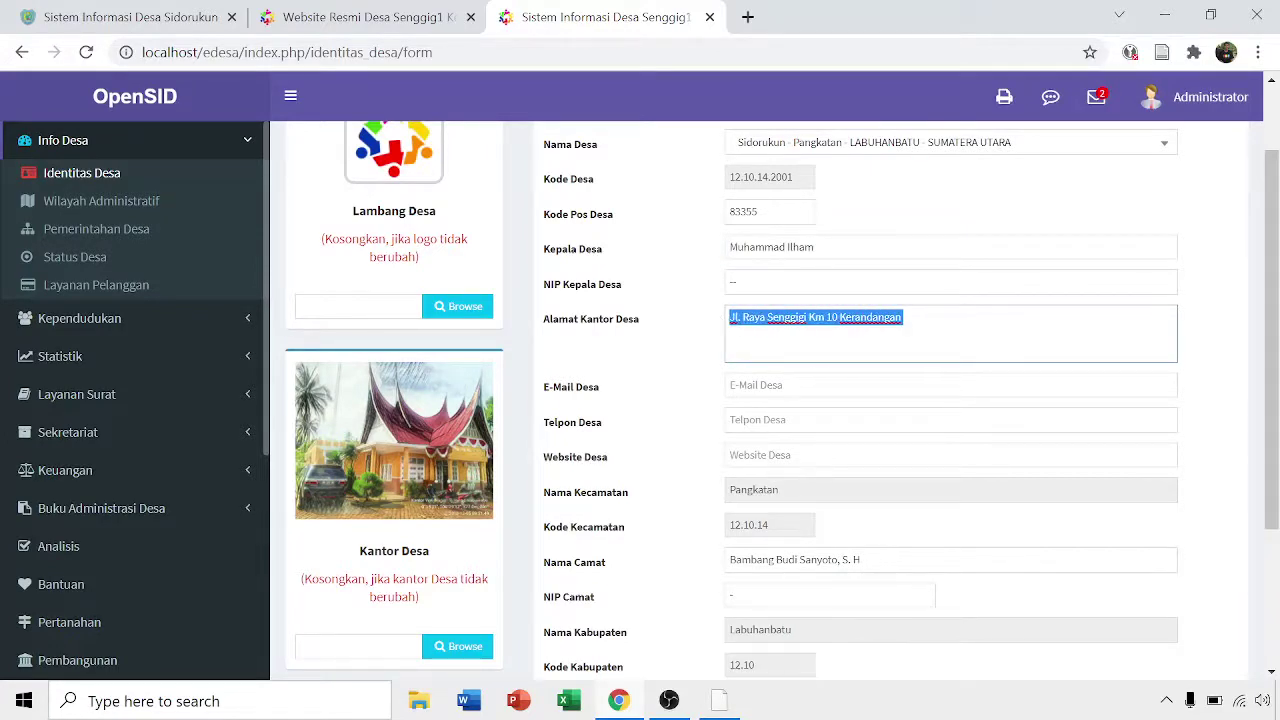
scroll(780, 418, down, 1)
scroll(777, 420, down, 1)
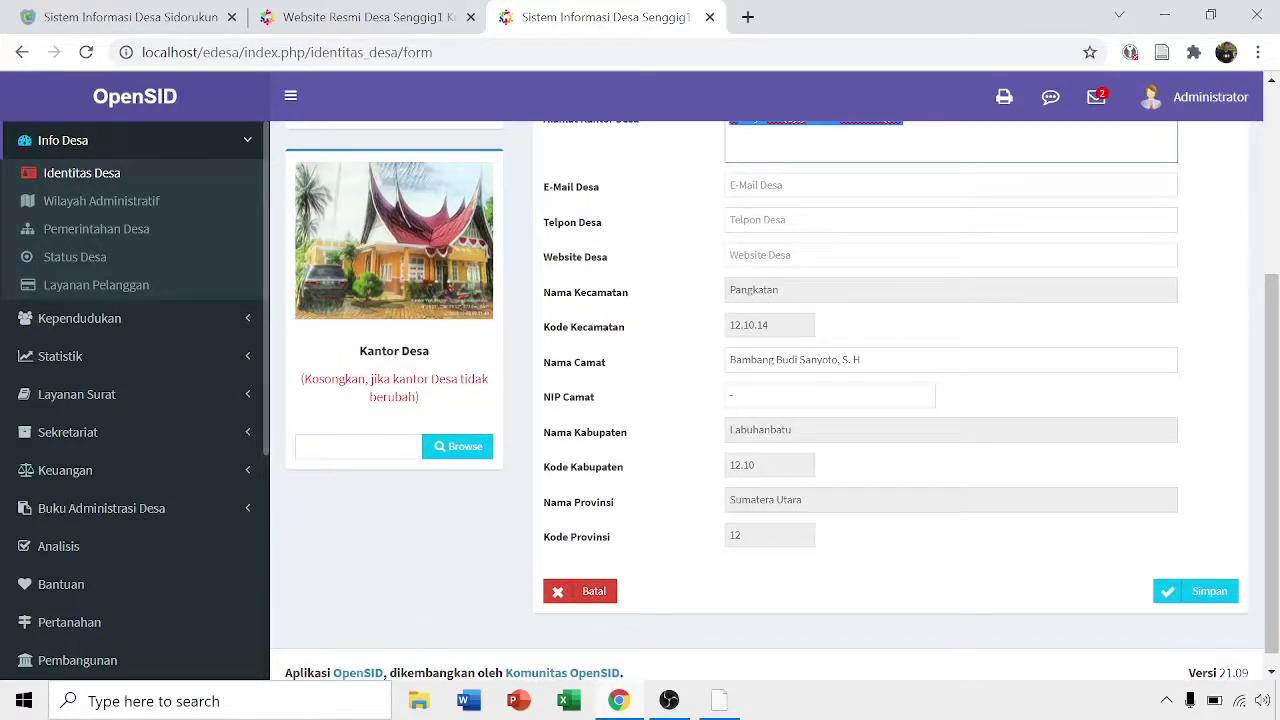
scroll(847, 468, up, 3)
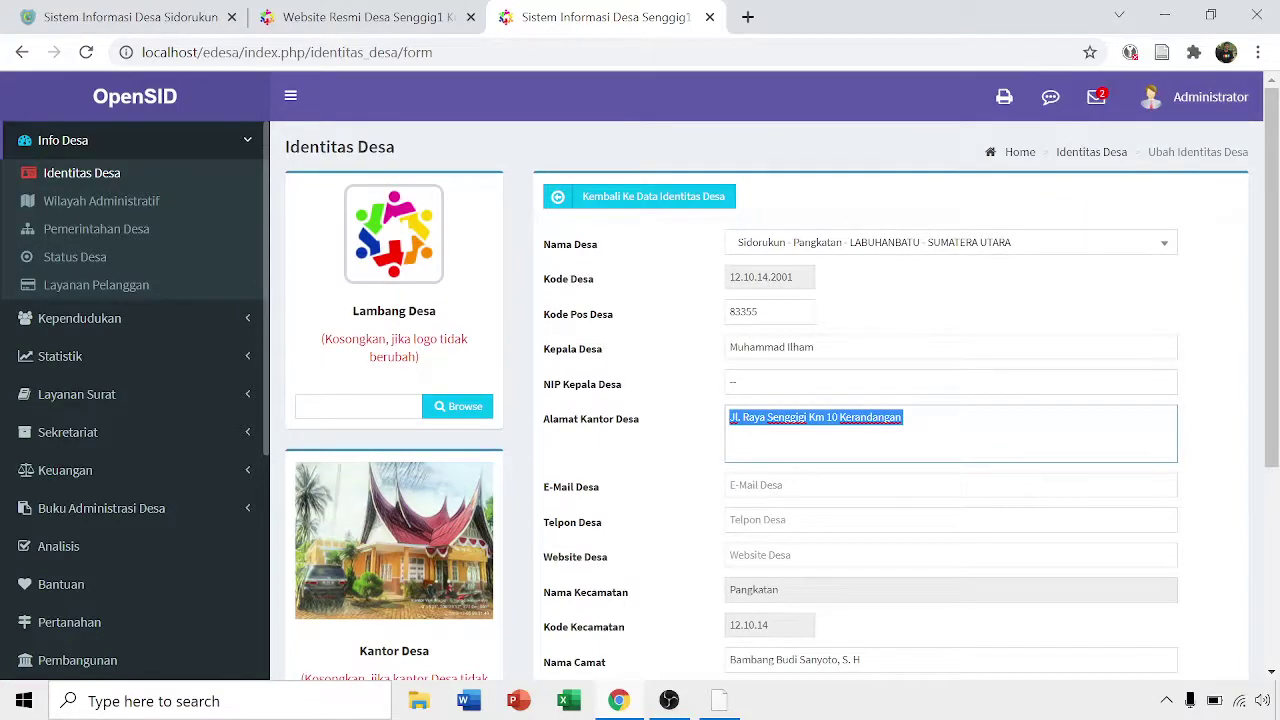
scroll(847, 468, down, 3)
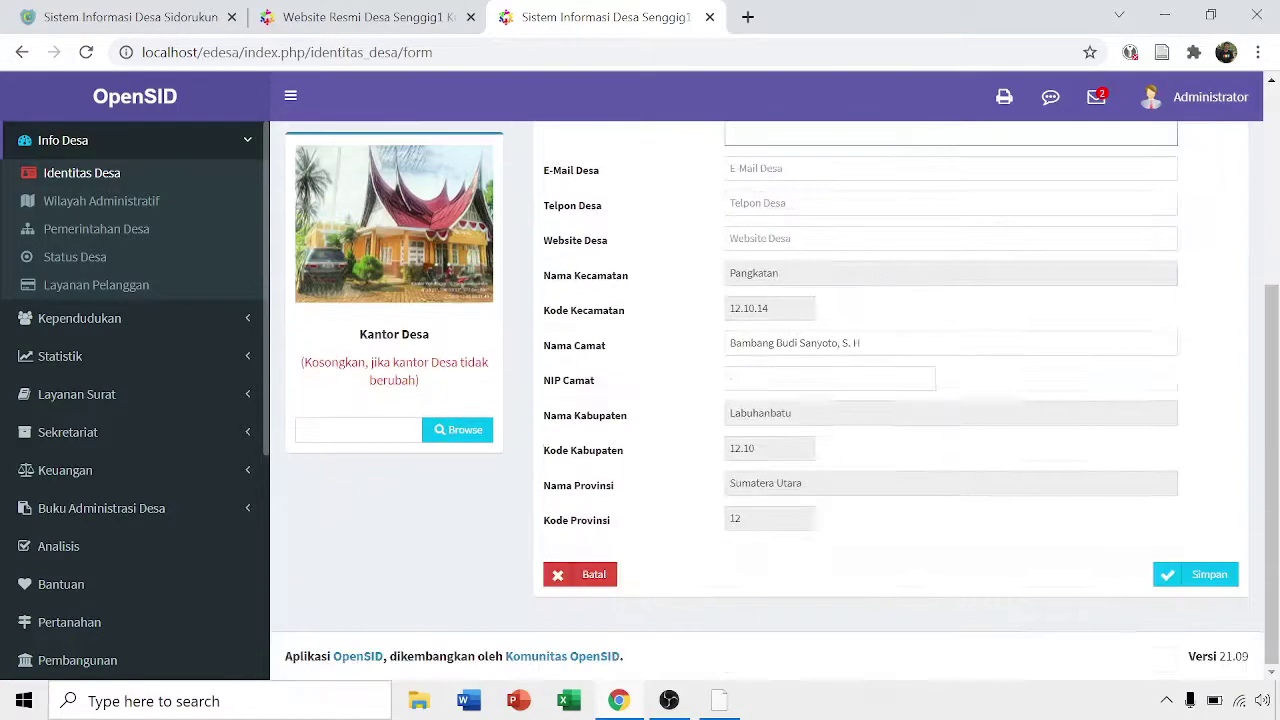
click(1209, 579)
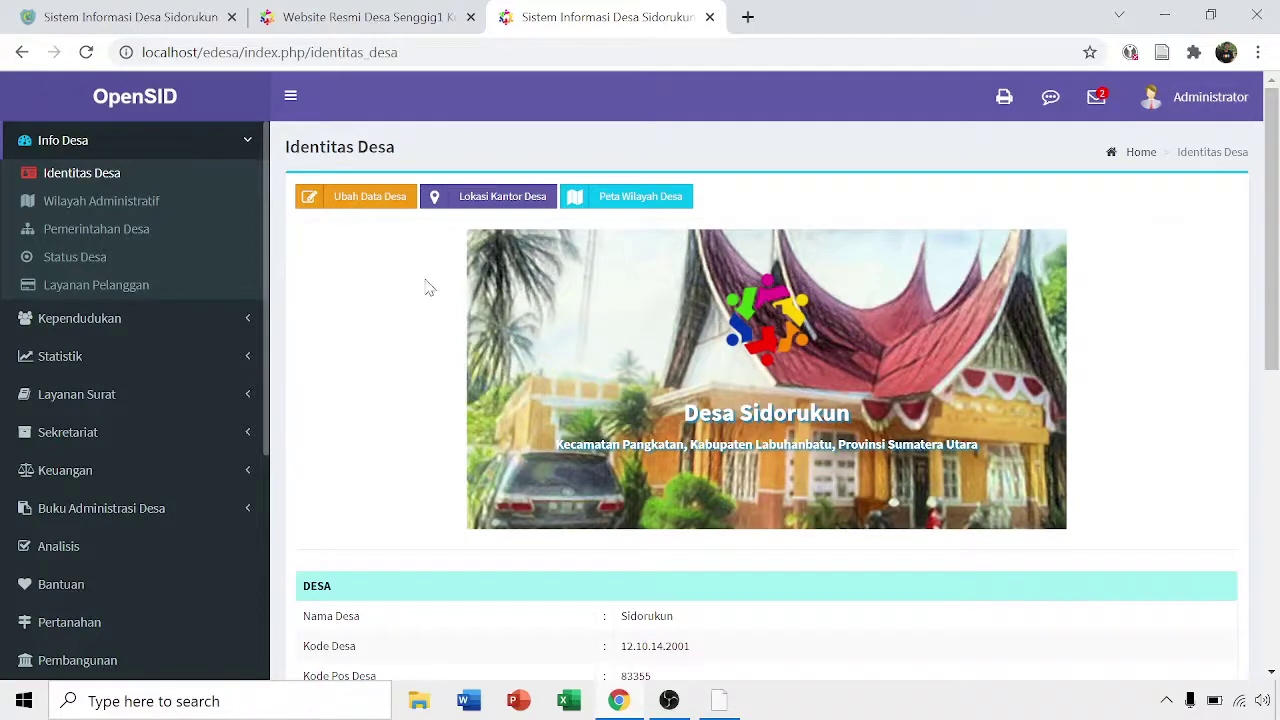
click(361, 201)
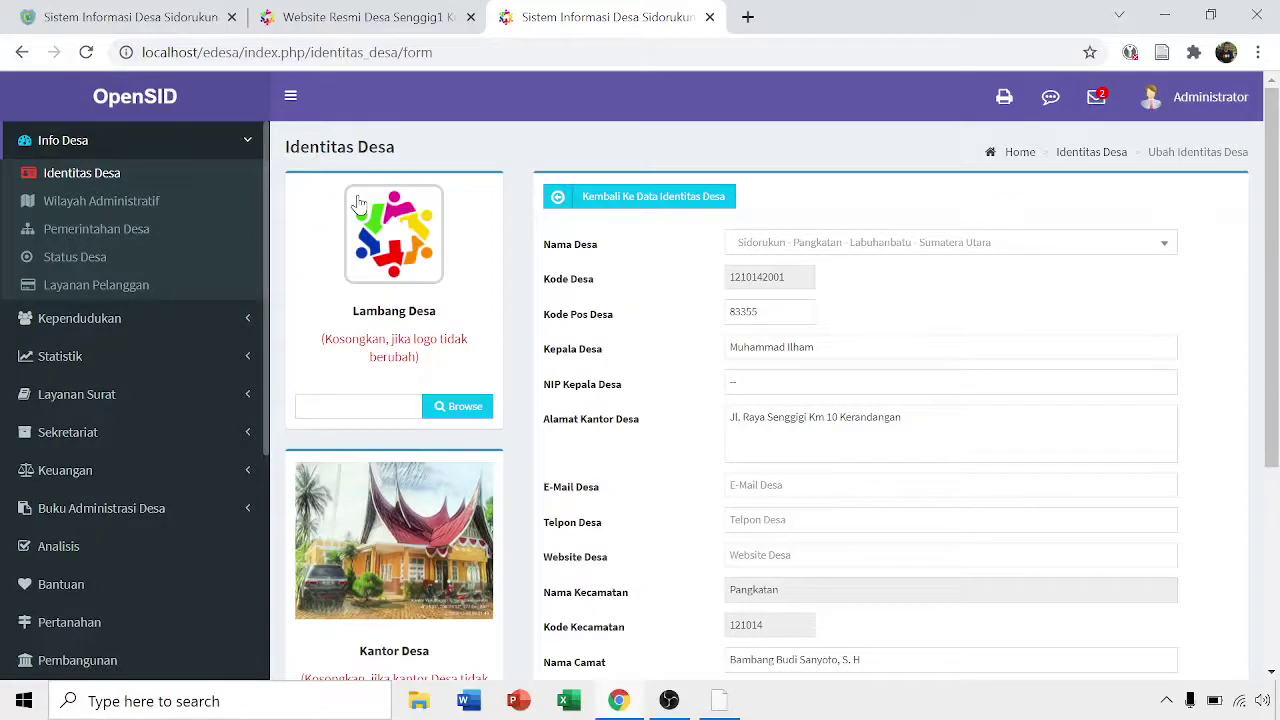
- Browse the Downloads folder in large-icon view to find the Lambang Desa image
click(452, 407)
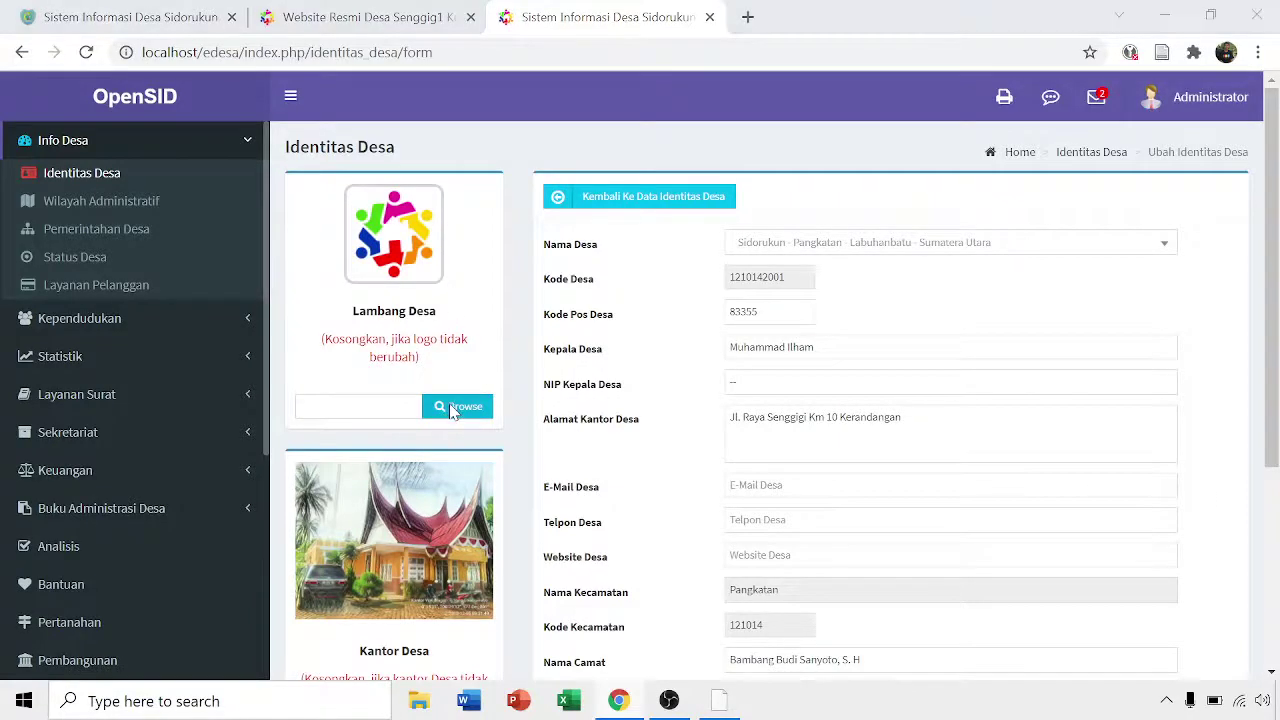
click(86, 218)
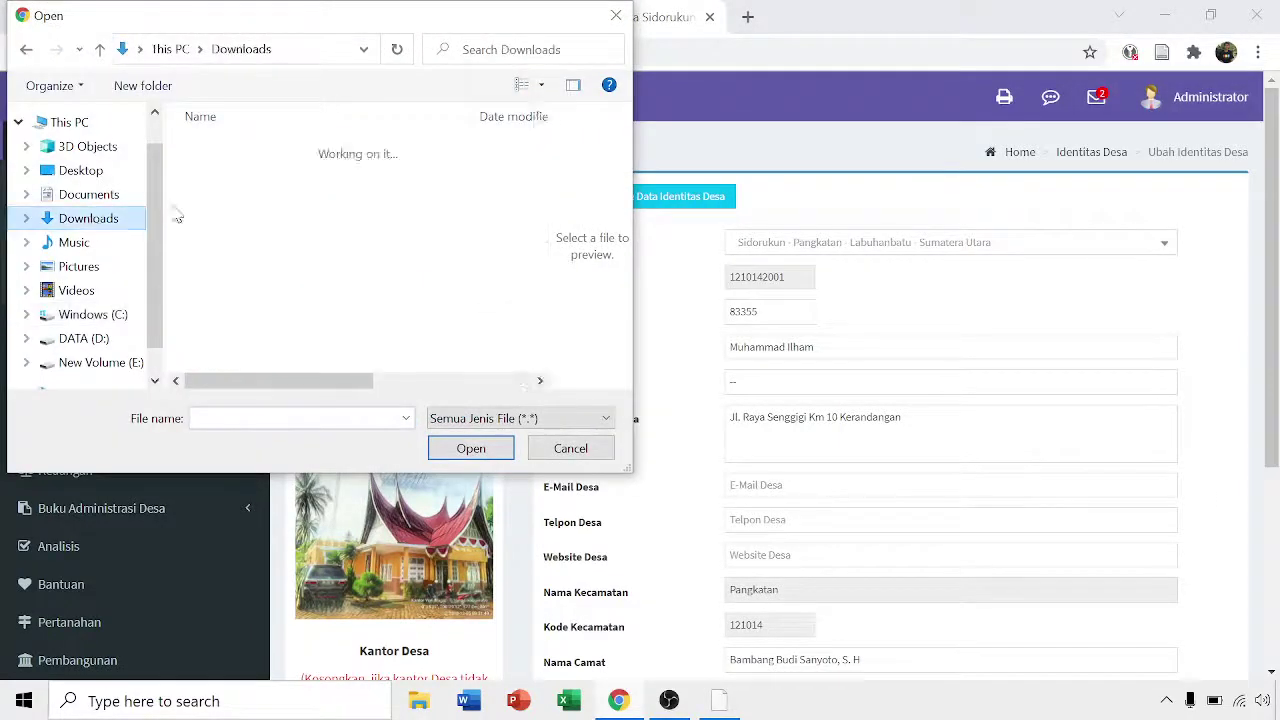
drag(540, 129, 540, 152)
click(355, 418)
text(log)
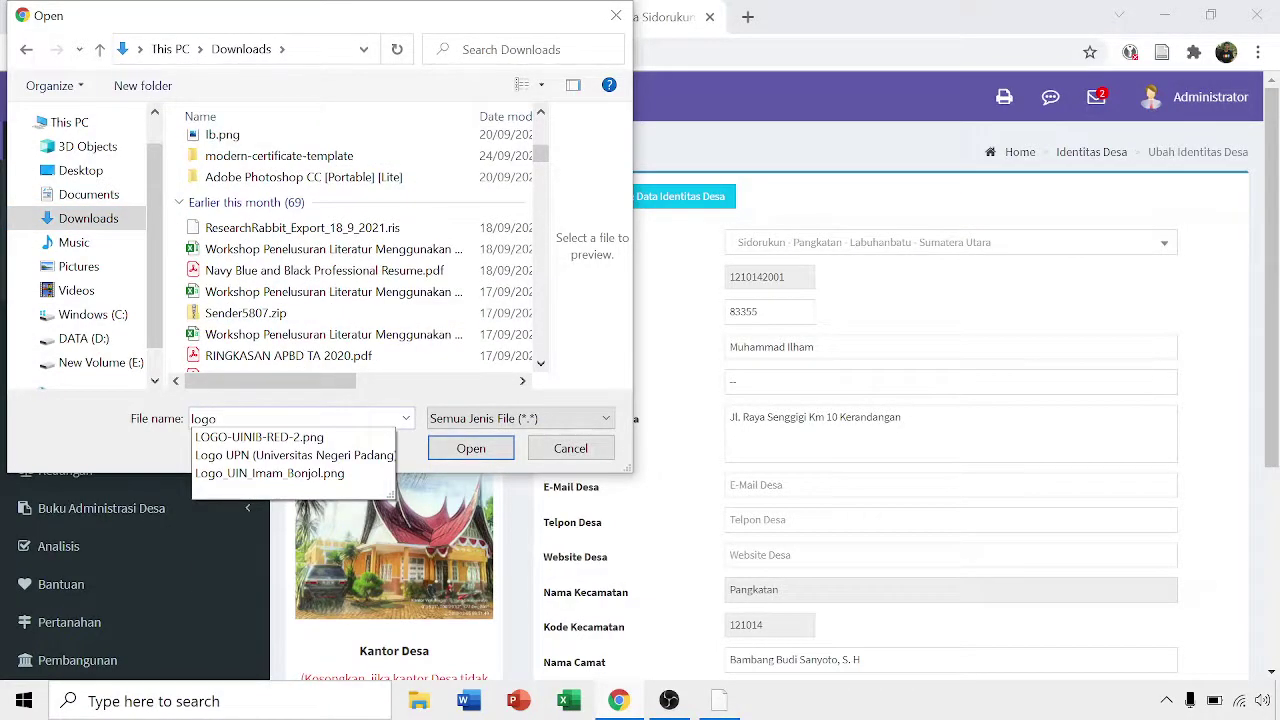
text(o)
key(Escape)
scroll(480, 290, down, 8)
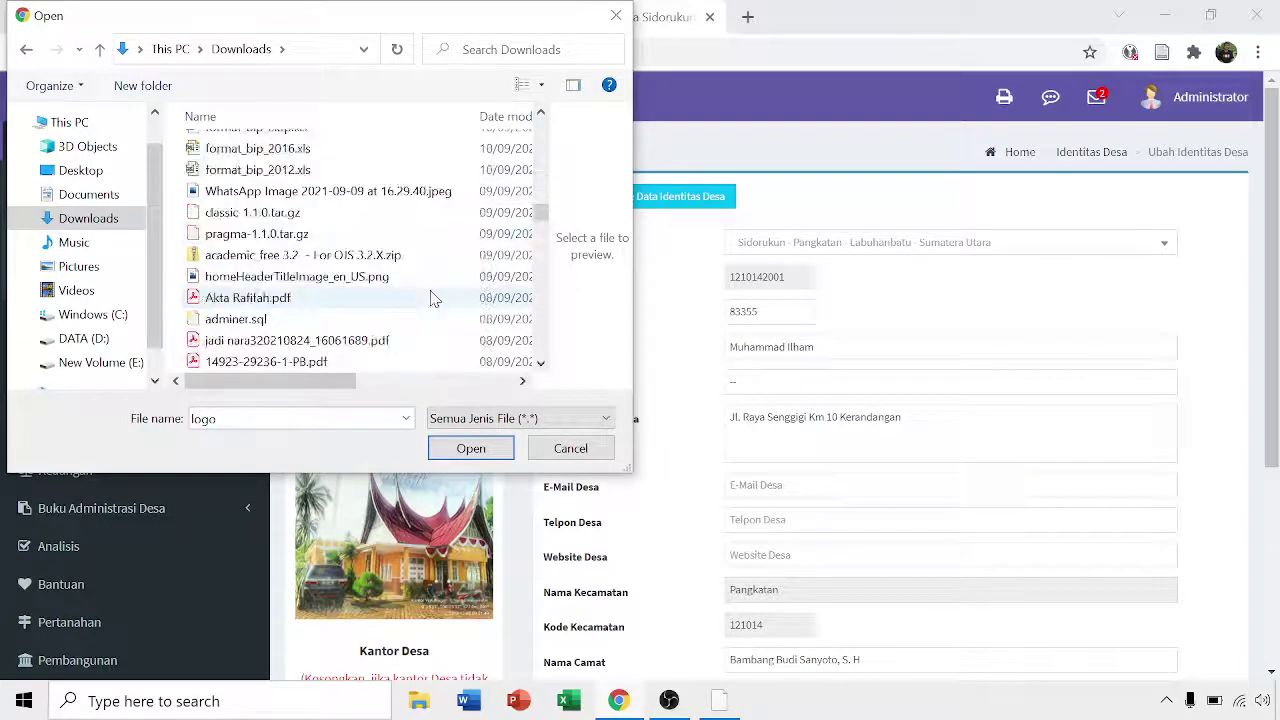
scroll(433, 298, down, 3)
click(541, 85)
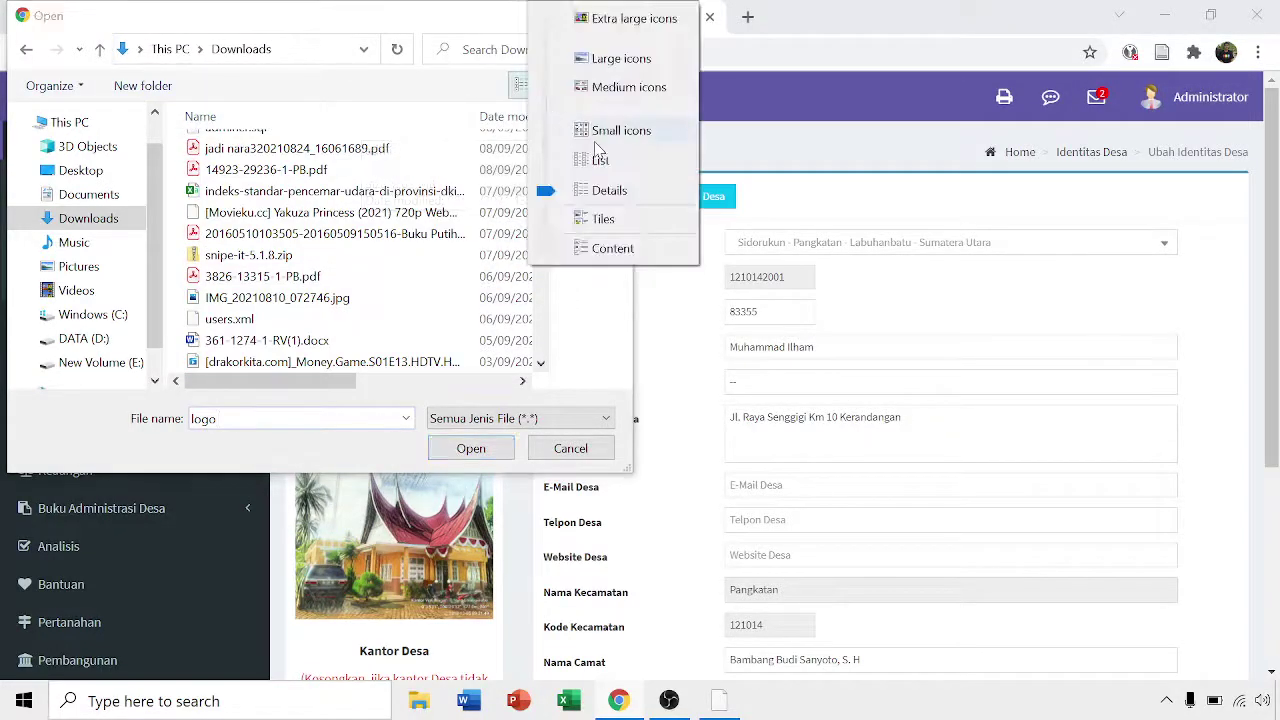
click(612, 58)
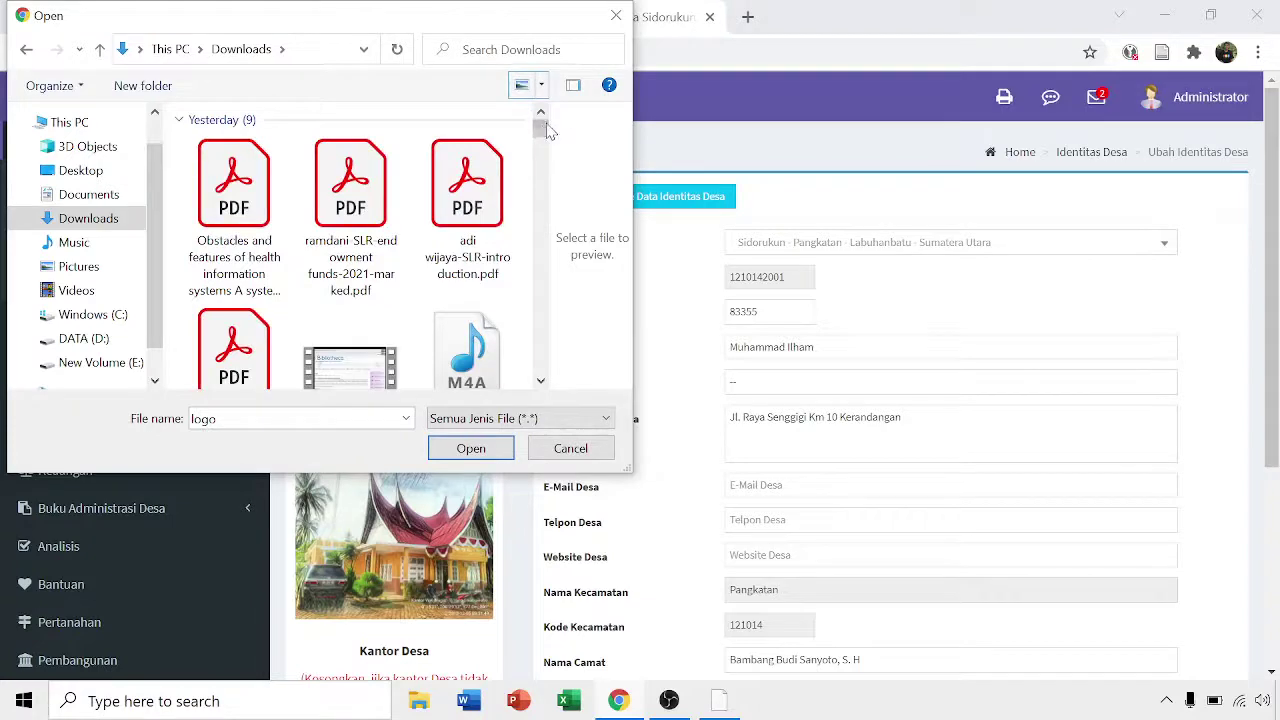
drag(541, 128, 540, 360)
- Use Lambang_Kabupaten_Labuhanbatu (1).png as the village emblem and save the form
click(233, 160)
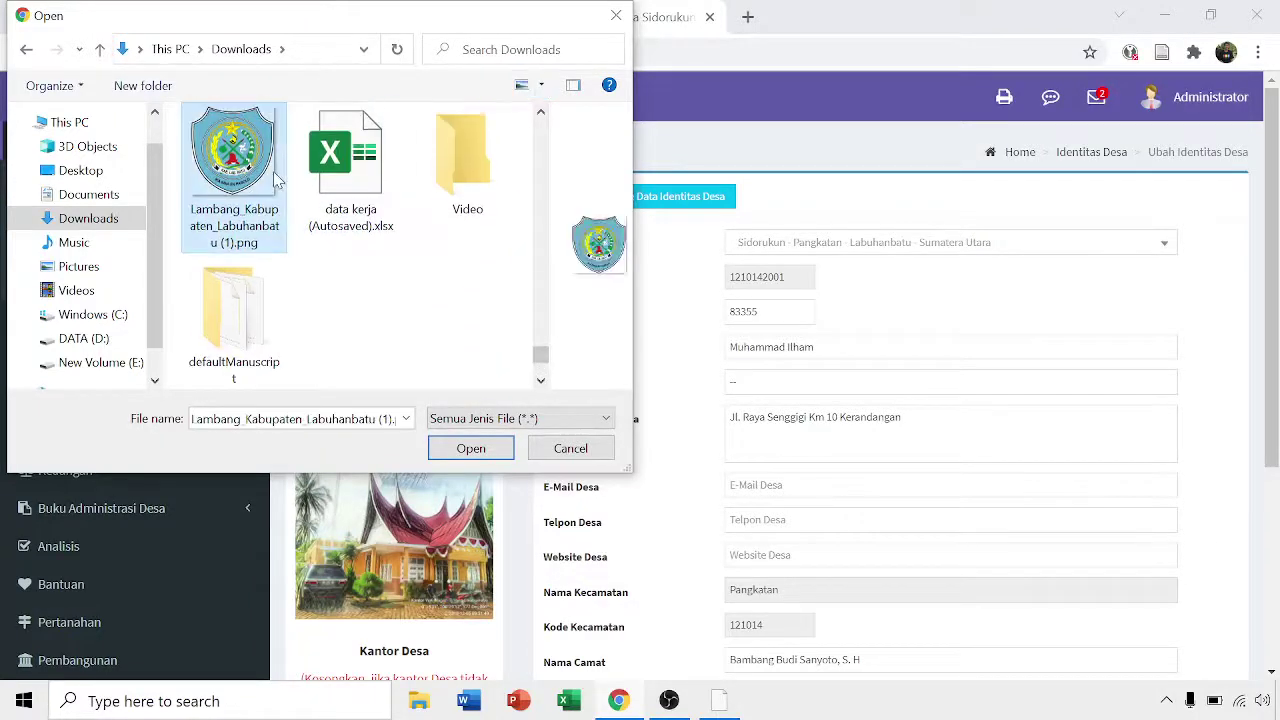
click(471, 448)
scroll(611, 486, down, 5)
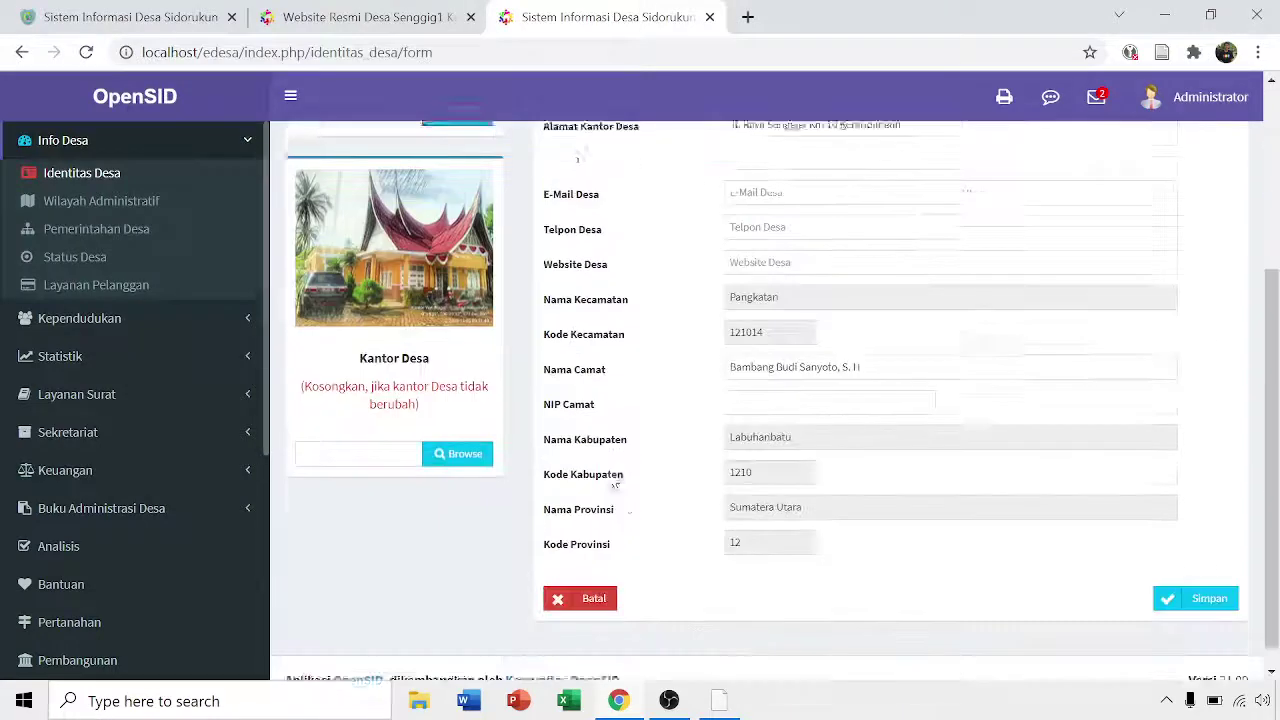
click(1212, 578)
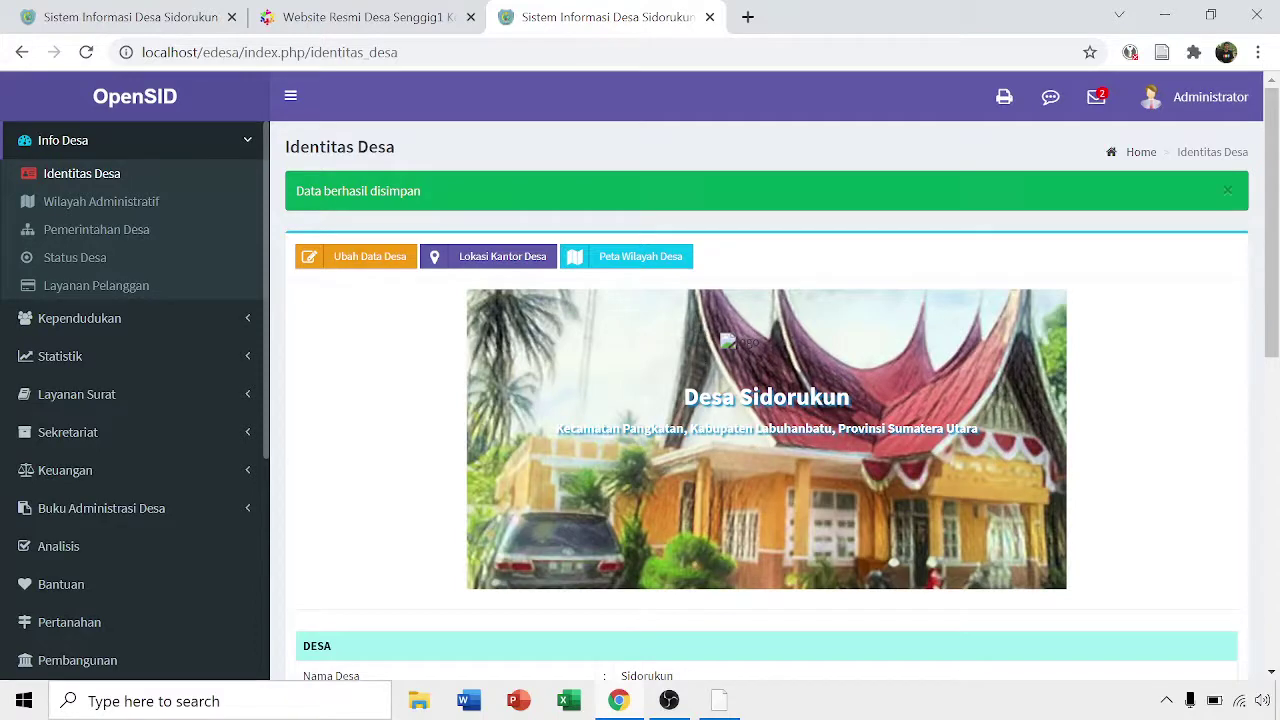
scroll(702, 326, down, 2)
scroll(705, 320, up, 2)
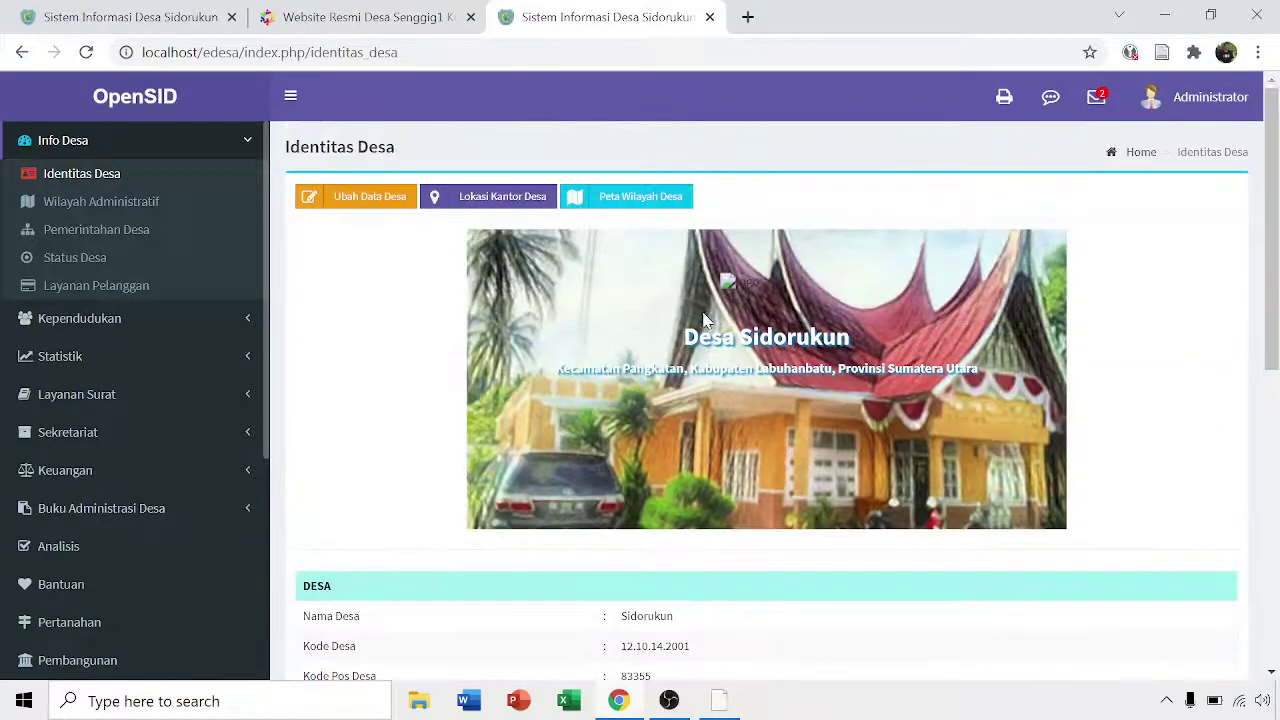
- Reopen the Identitas Desa form, load 2.JPG as the village office photo, and save
click(357, 203)
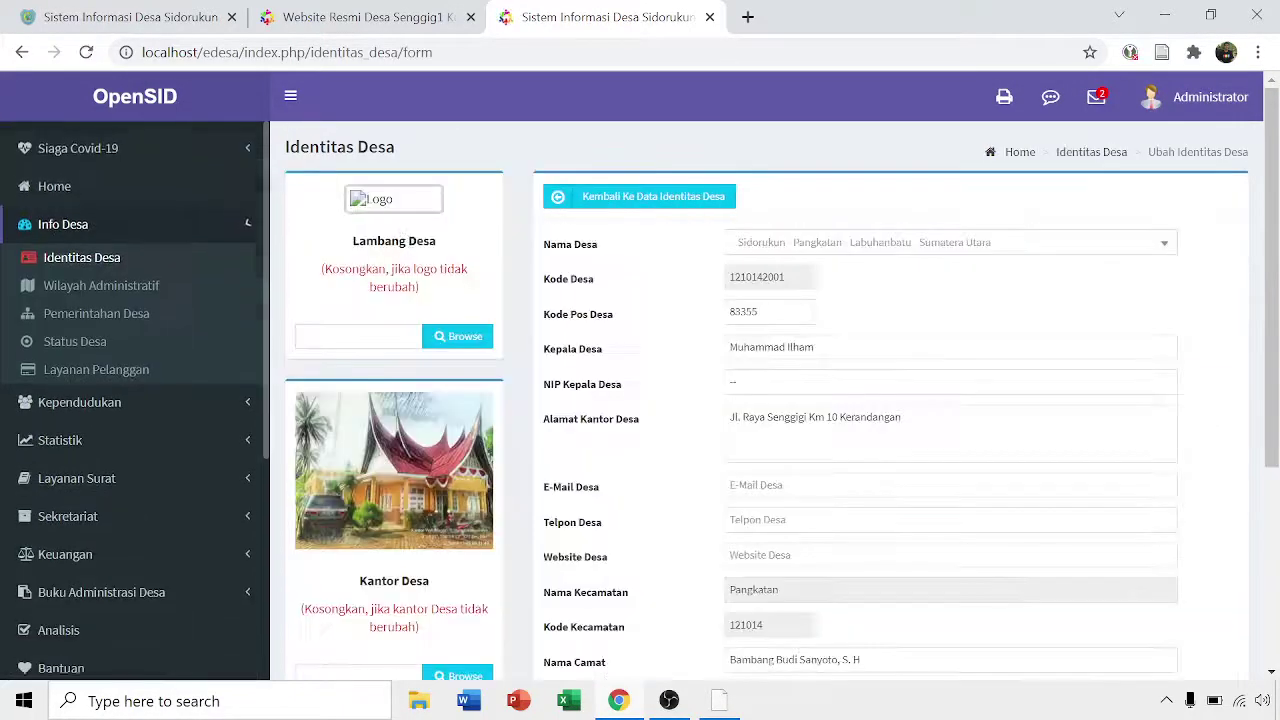
scroll(461, 304, down, 2)
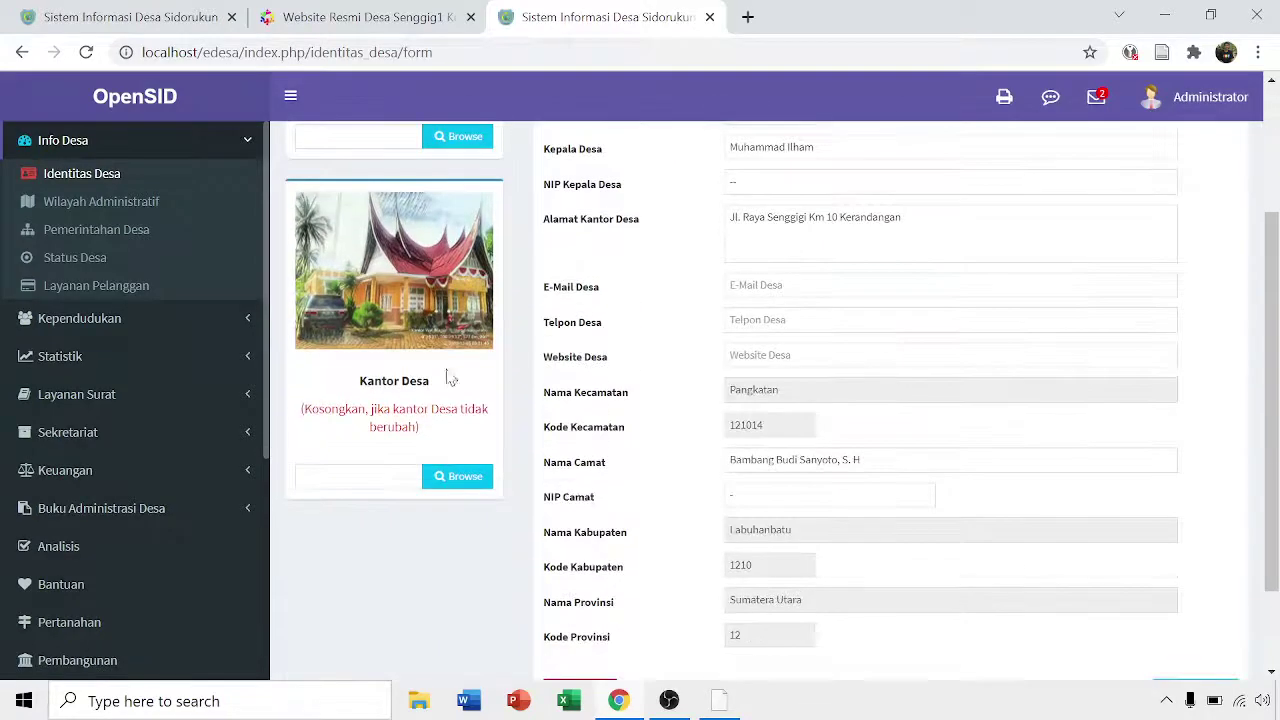
click(460, 478)
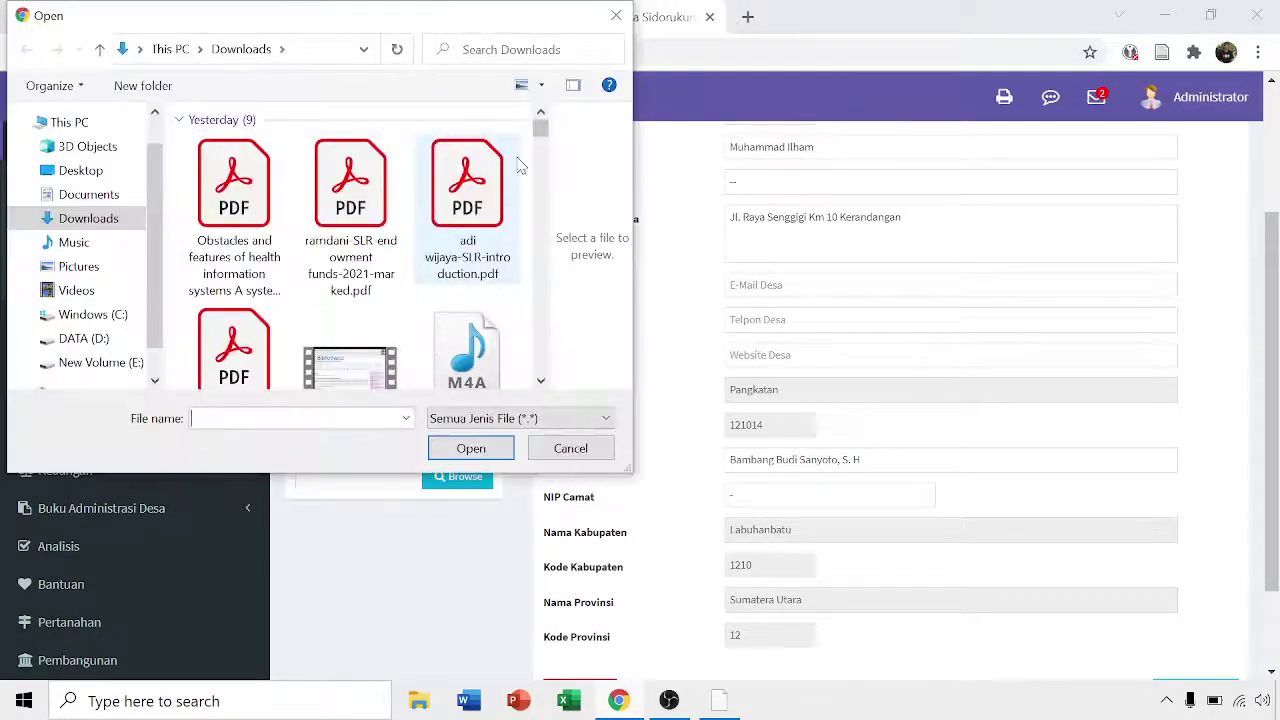
drag(540, 128, 538, 202)
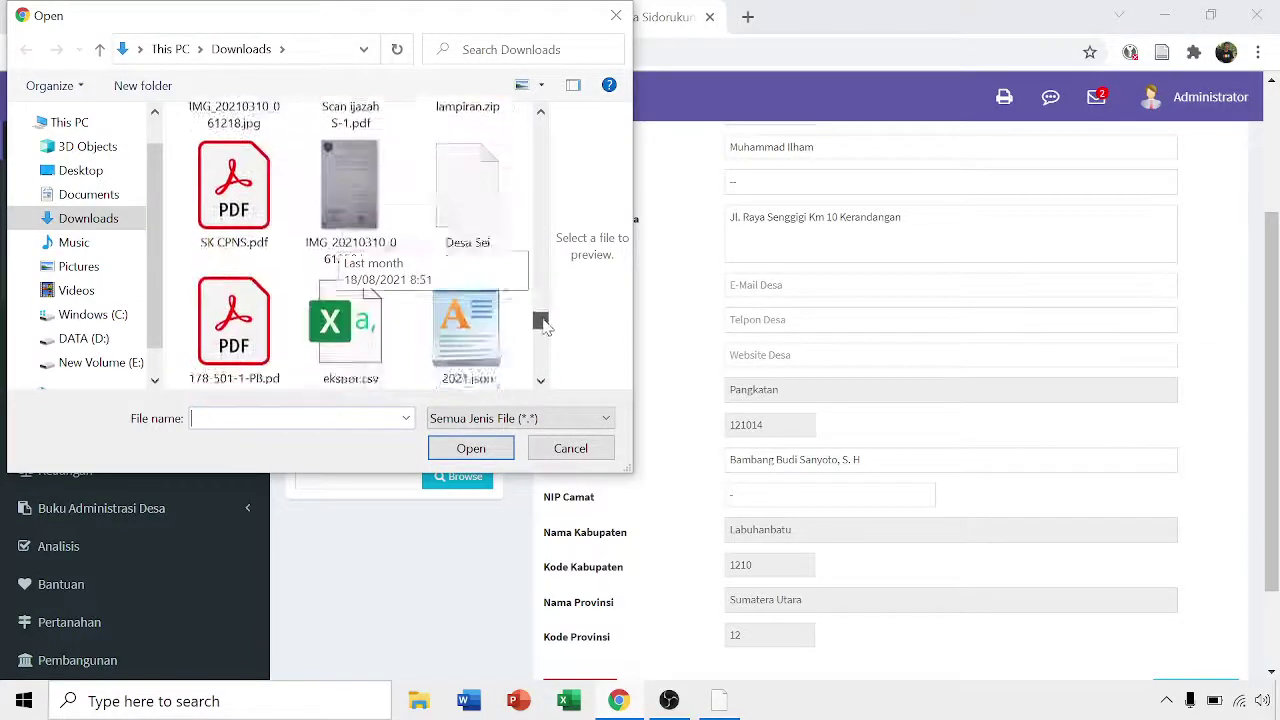
mouse_move(541, 365)
mouse_down()
mouse_move(543, 136)
mouse_move(537, 272)
mouse_up()
click(357, 177)
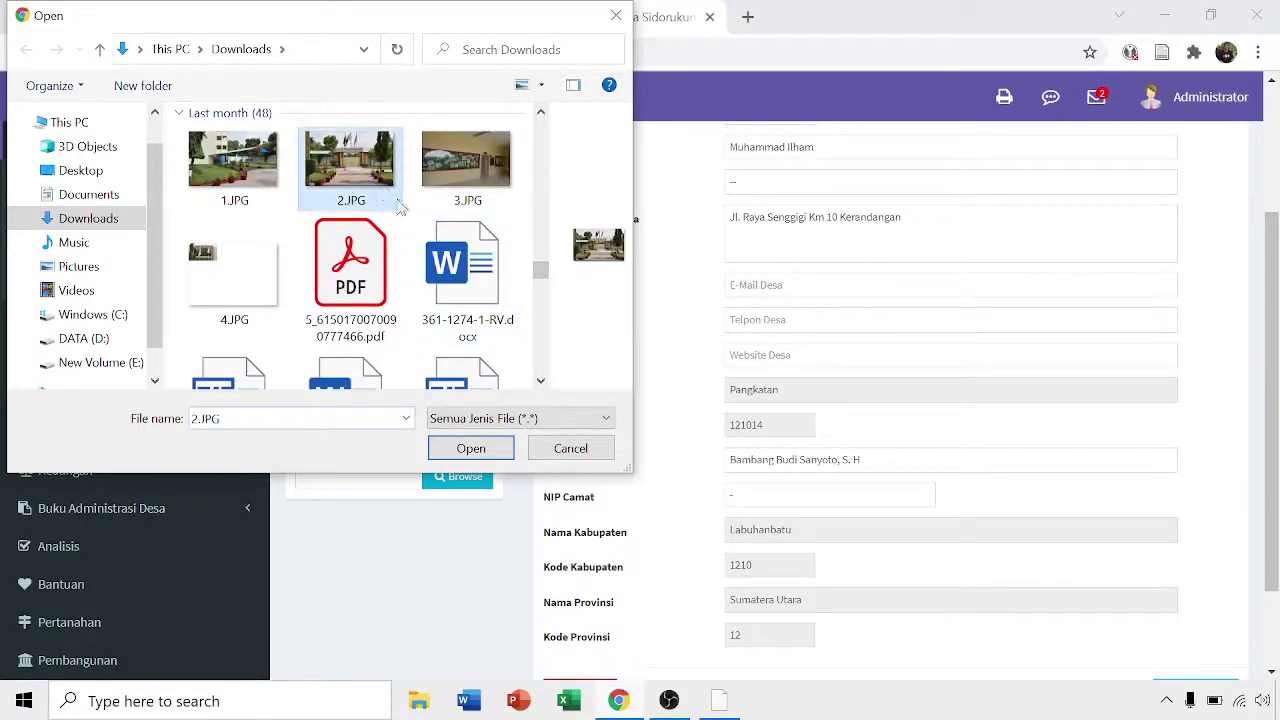
click(474, 449)
scroll(687, 420, down, 2)
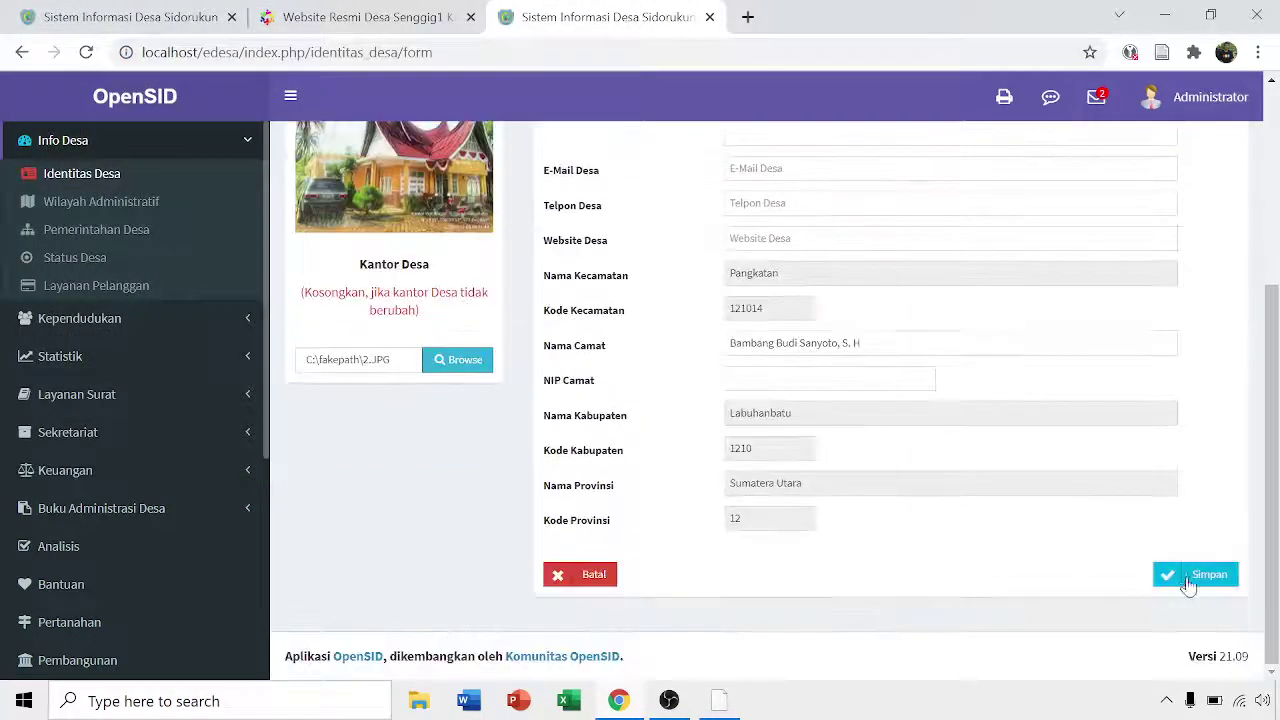
click(1190, 577)
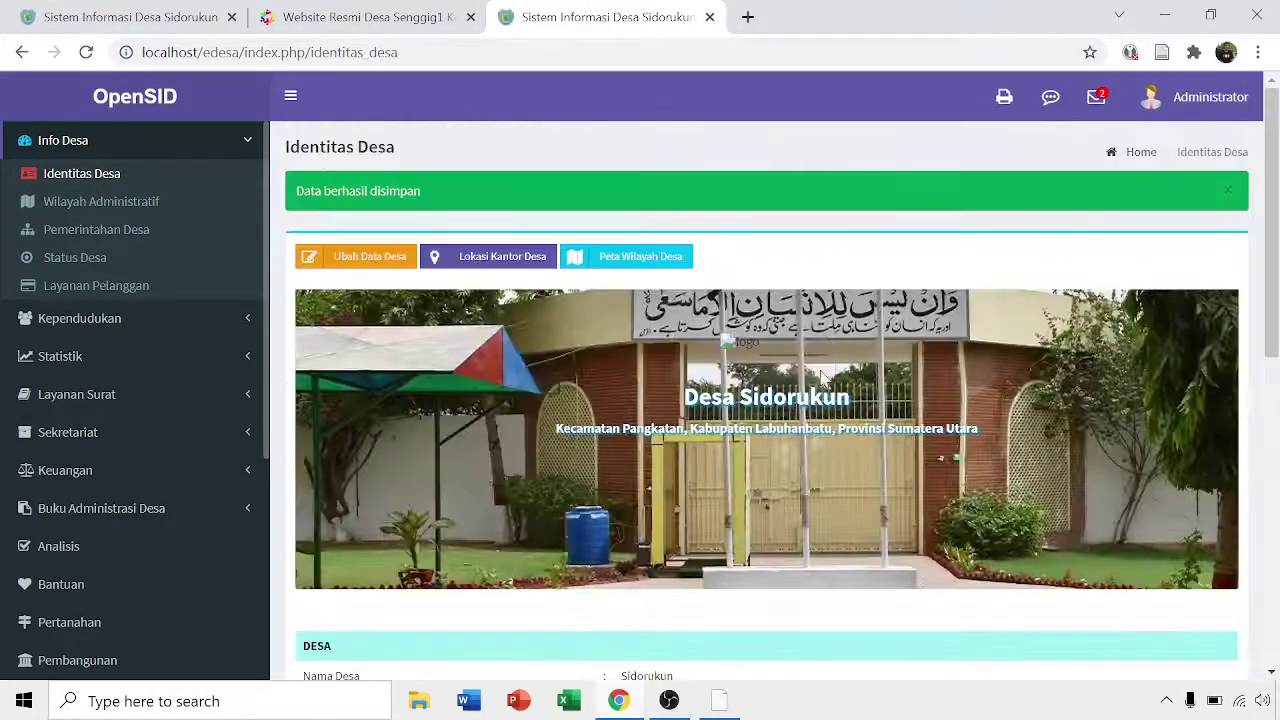
scroll(563, 356, down, 5)
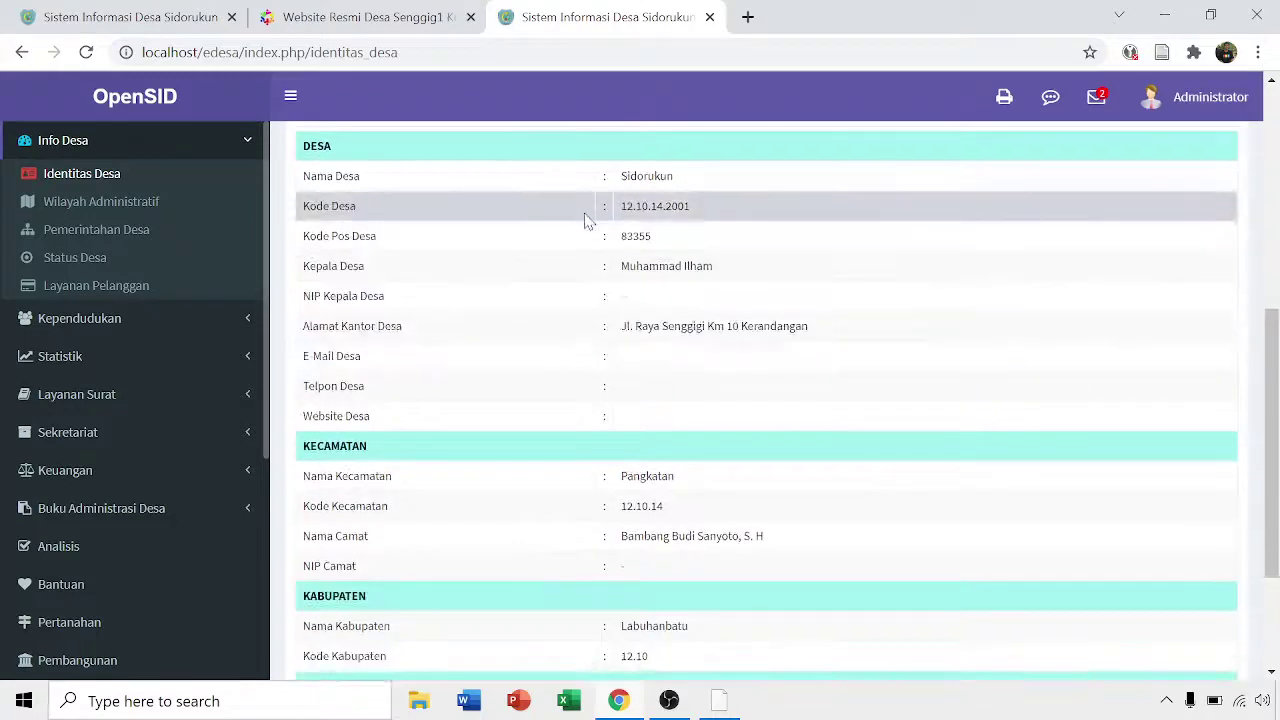
scroll(680, 360, up, 5)
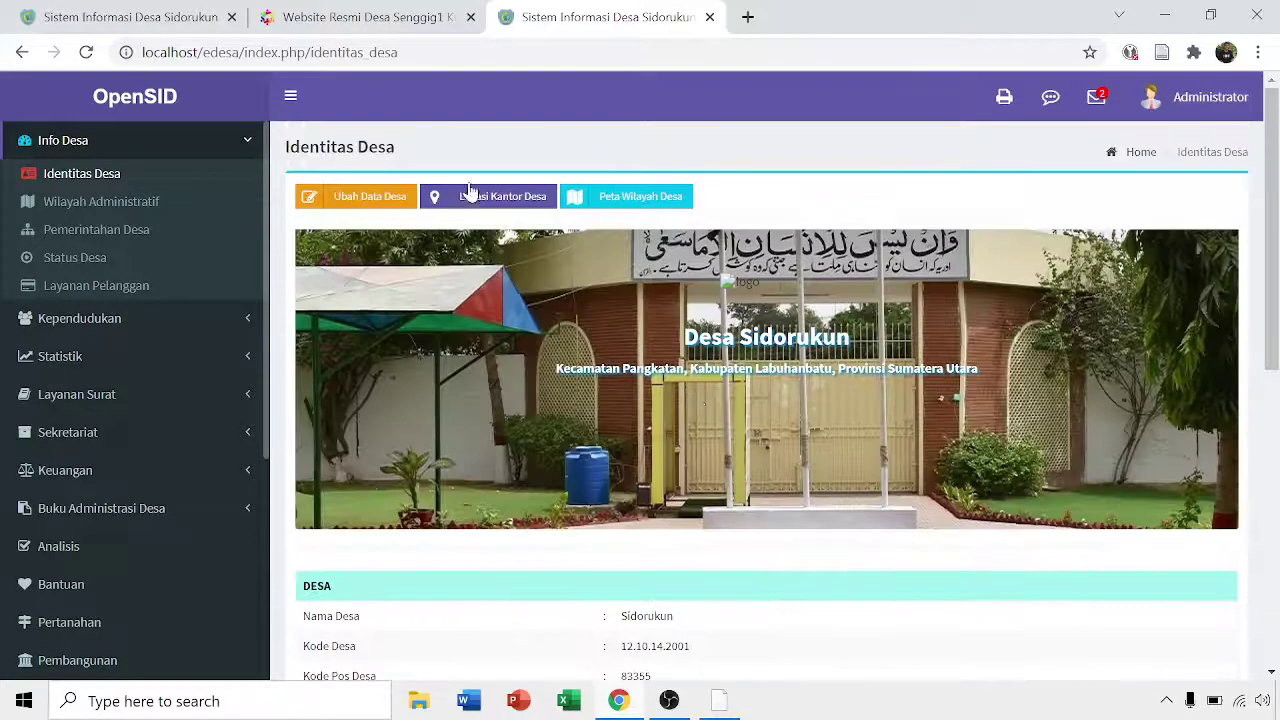
scroll(450, 291, down, 2)
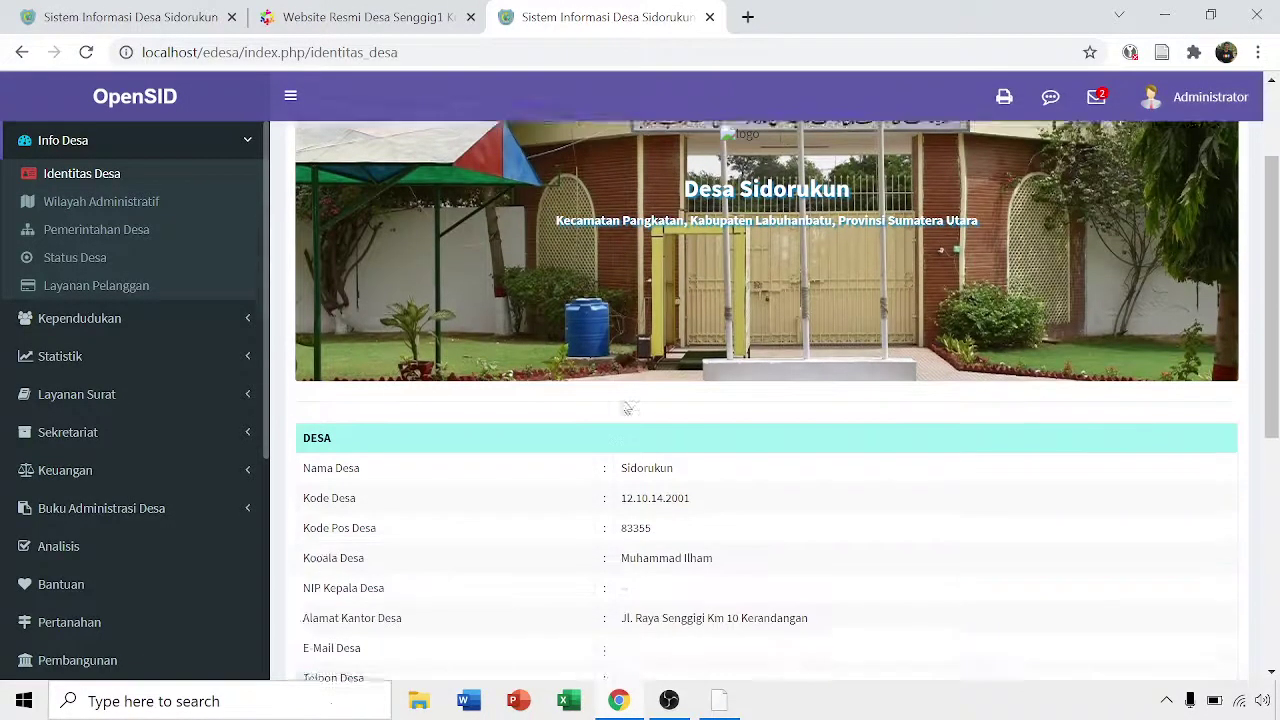
scroll(367, 264, up, 2)
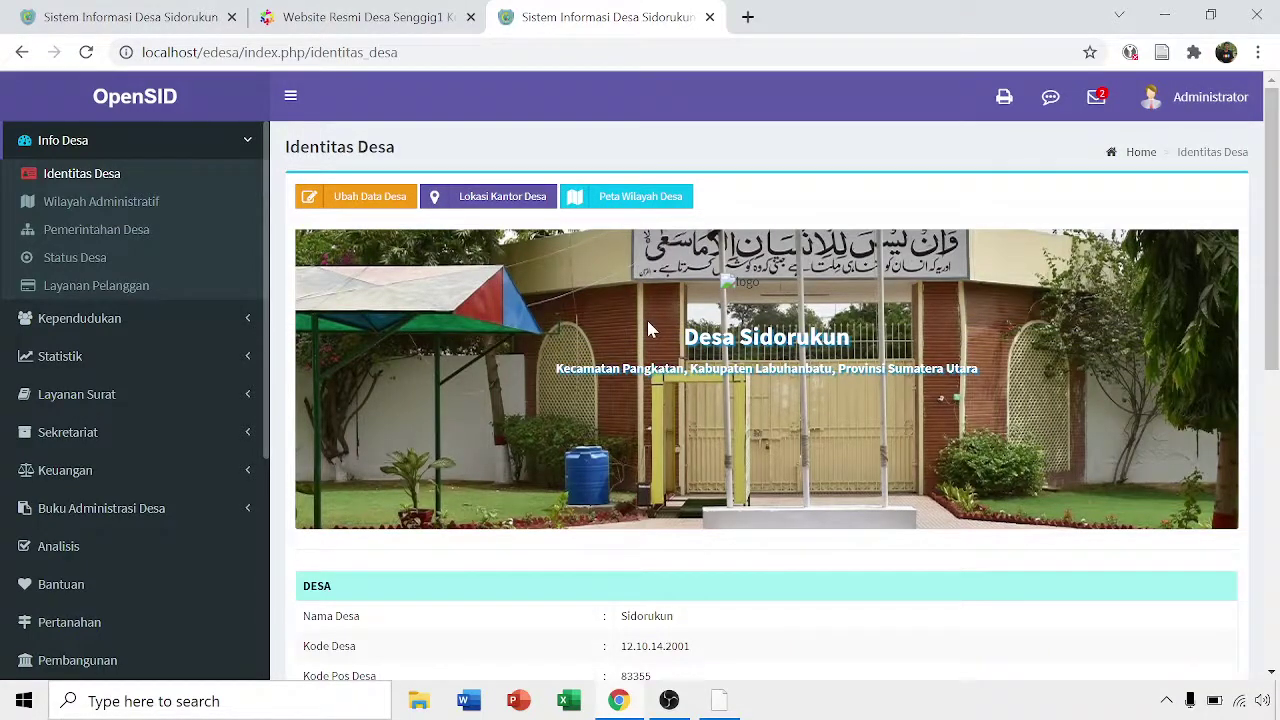
scroll(646, 325, down, 3)
scroll(640, 322, up, 3)
- Open the Lokasi Kantor Desa map and drag the office marker across Sumatra toward Rantau Prapat
click(509, 203)
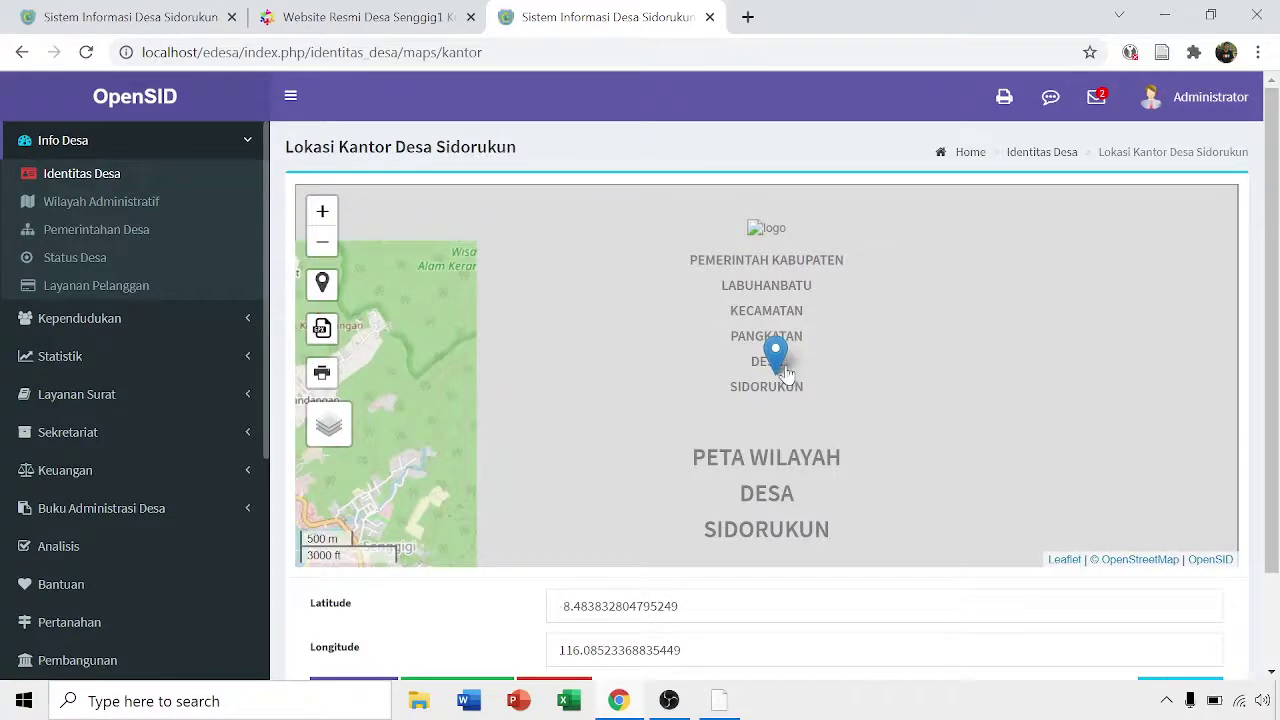
scroll(716, 375, down, 1)
scroll(737, 391, down, 1)
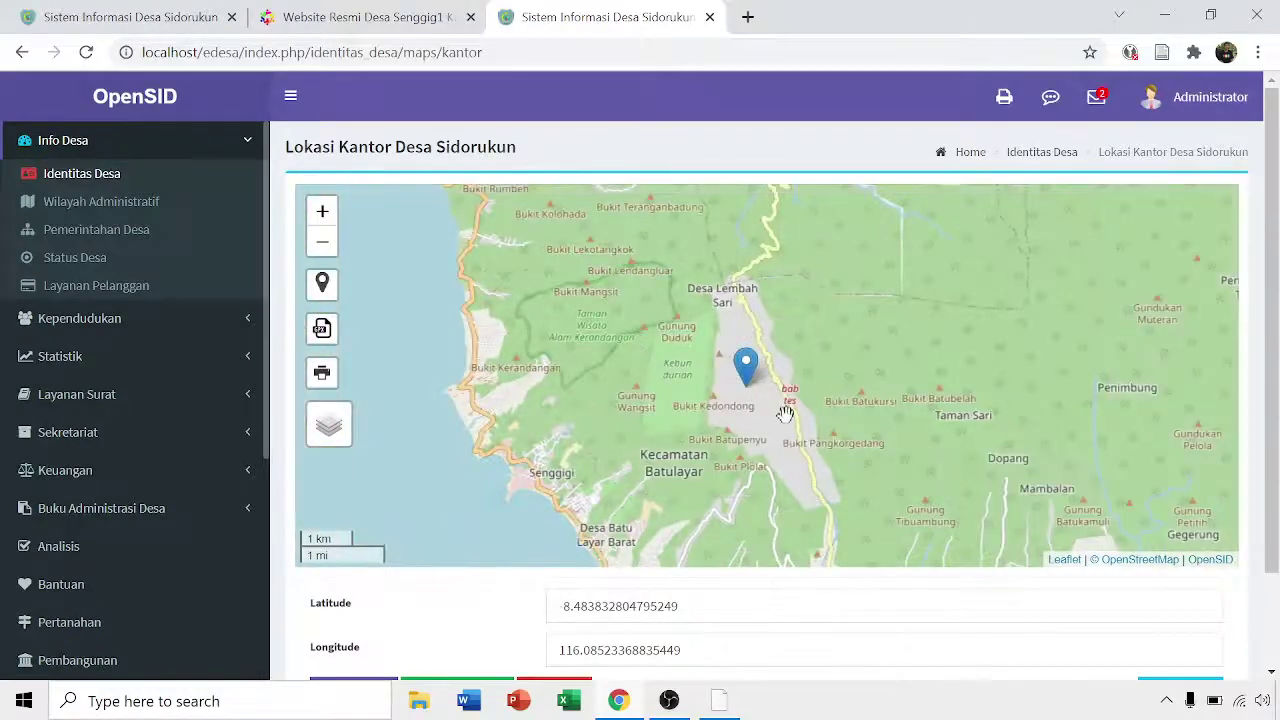
scroll(750, 400, down, 1)
scroll(750, 400, down, 4)
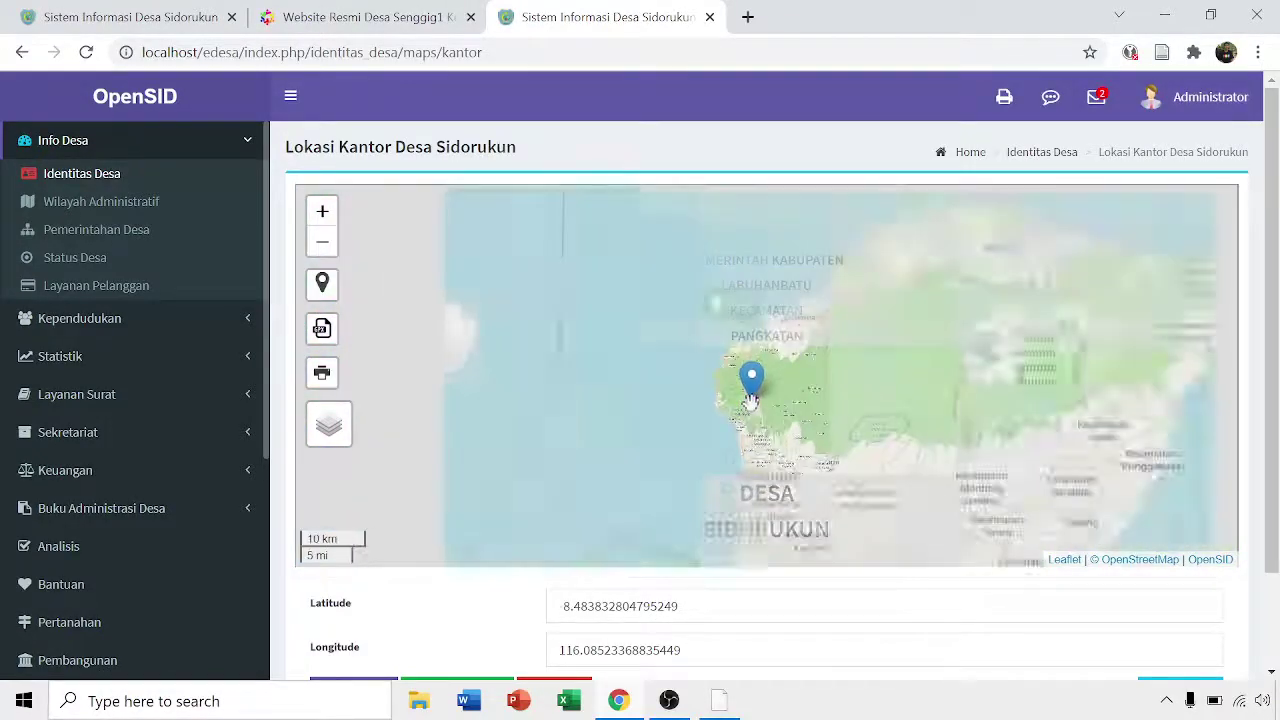
scroll(752, 400, down, 3)
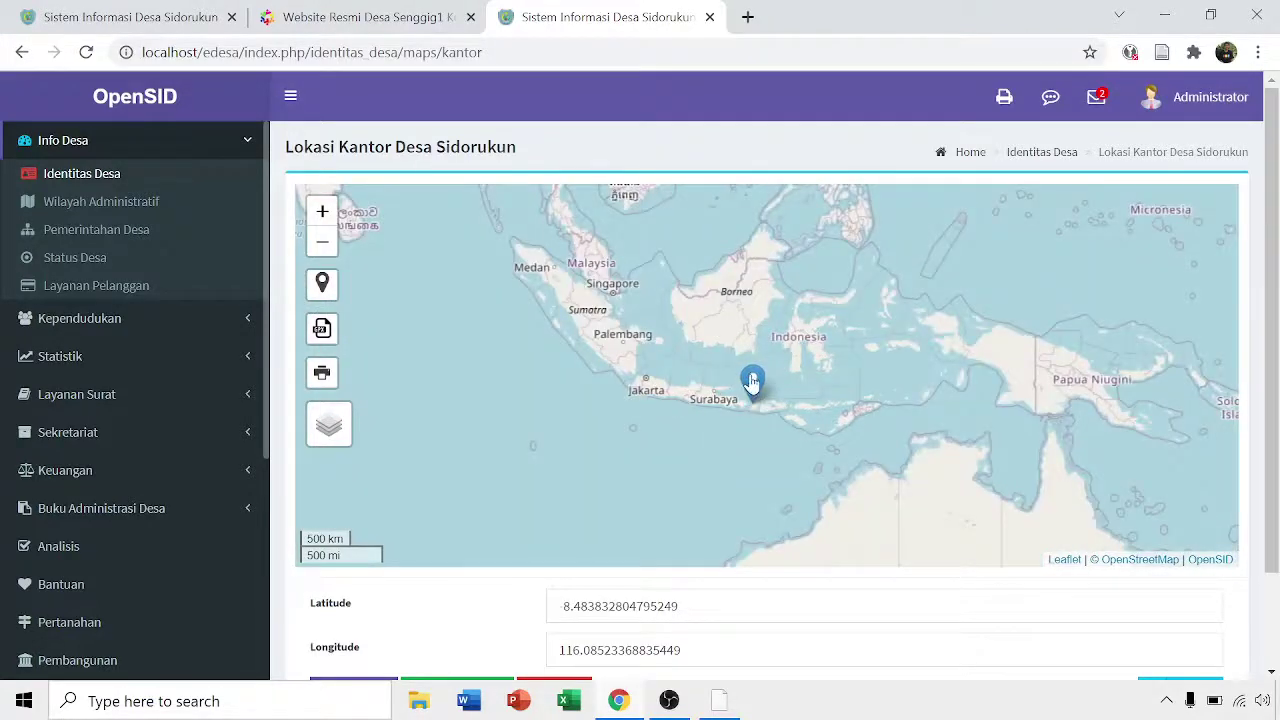
mouse_move(753, 400)
mouse_down()
mouse_move(590, 292)
mouse_move(584, 272)
mouse_up()
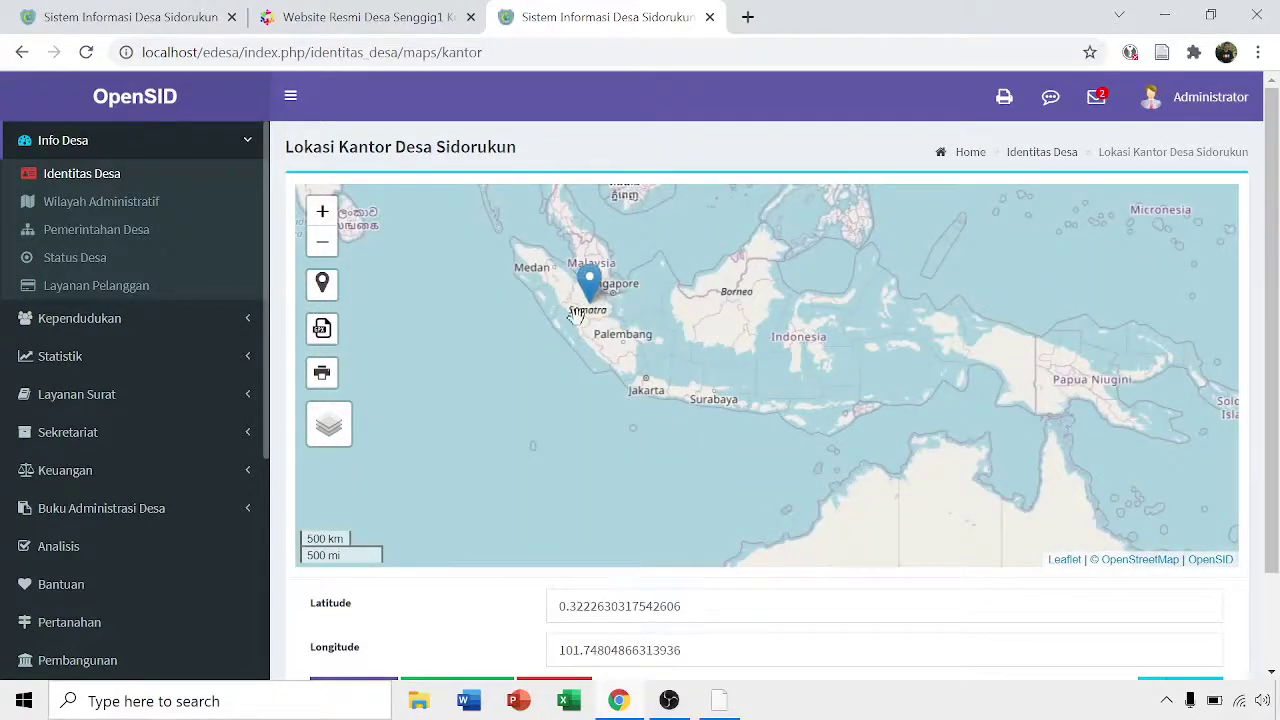
drag(763, 389, 743, 491)
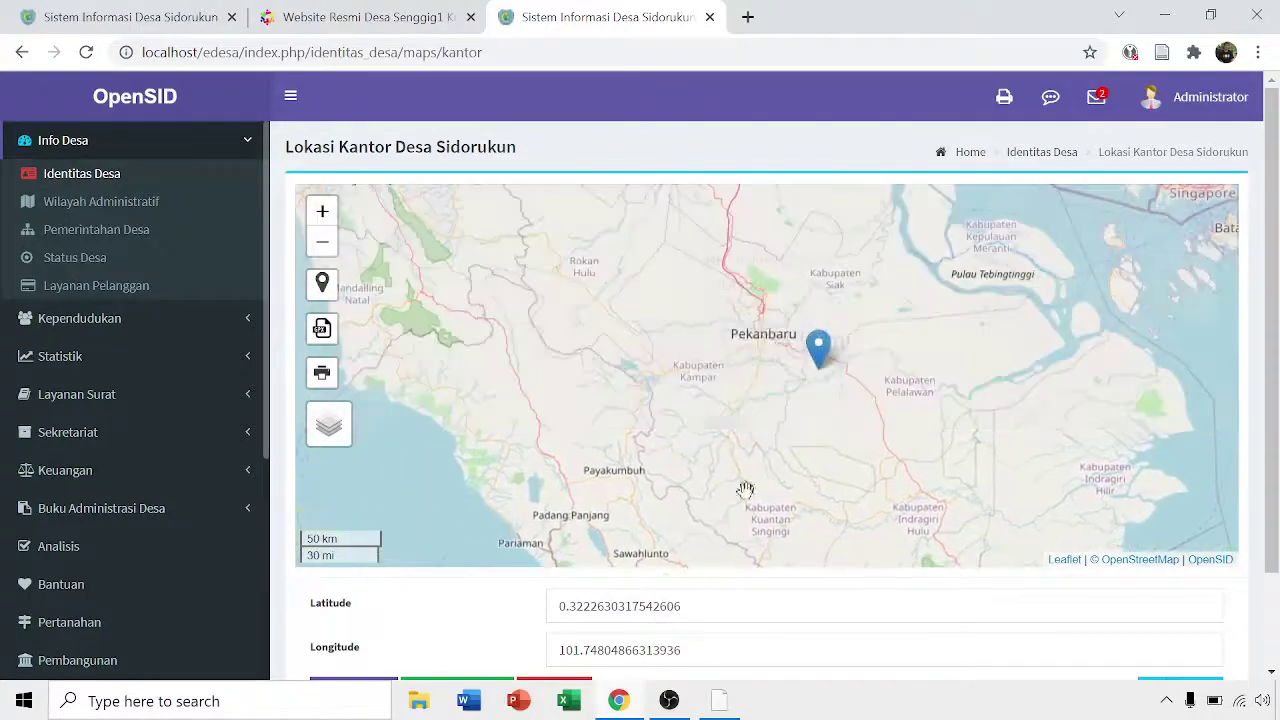
mouse_move(791, 408)
mouse_down()
mouse_move(845, 497)
mouse_move(738, 264)
mouse_up()
drag(729, 323, 862, 599)
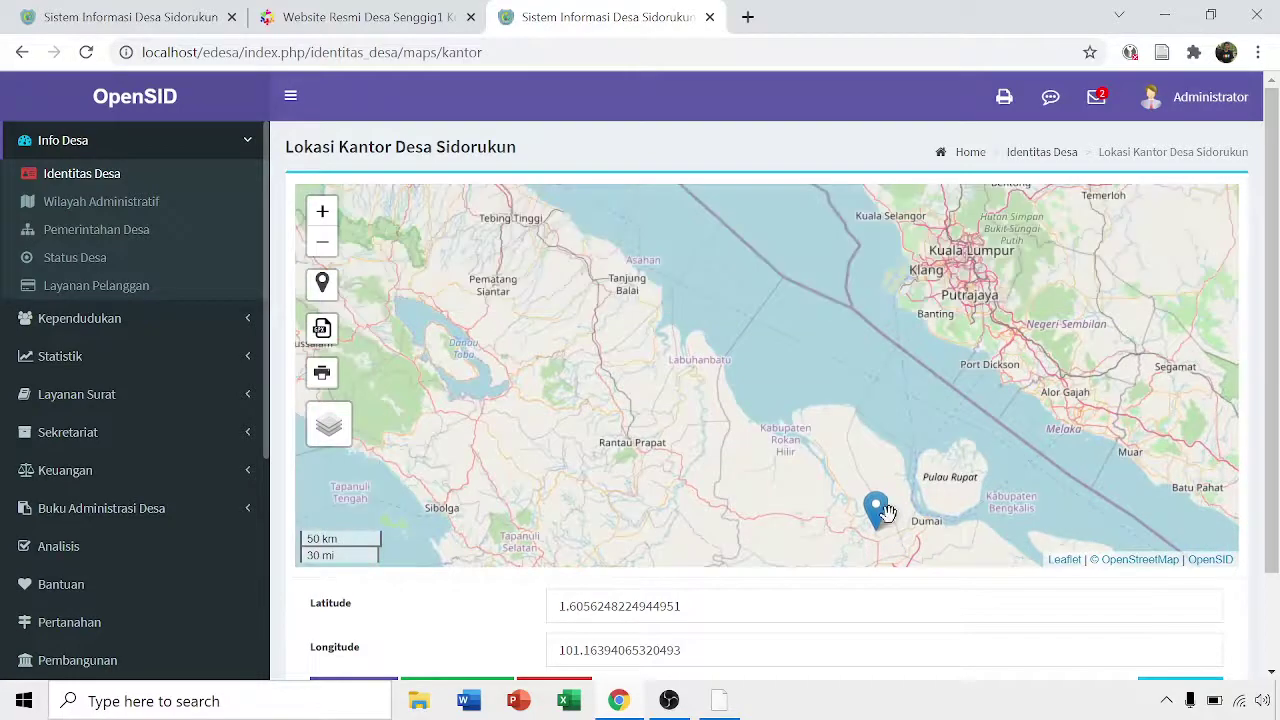
mouse_move(882, 525)
mouse_down()
mouse_move(675, 440)
mouse_move(806, 470)
mouse_up()
- Fine-tune the marker onto Sidorukun (about 2.11, 99.96) and save the location
scroll(690, 448, up, 3)
scroll(692, 429, up, 2)
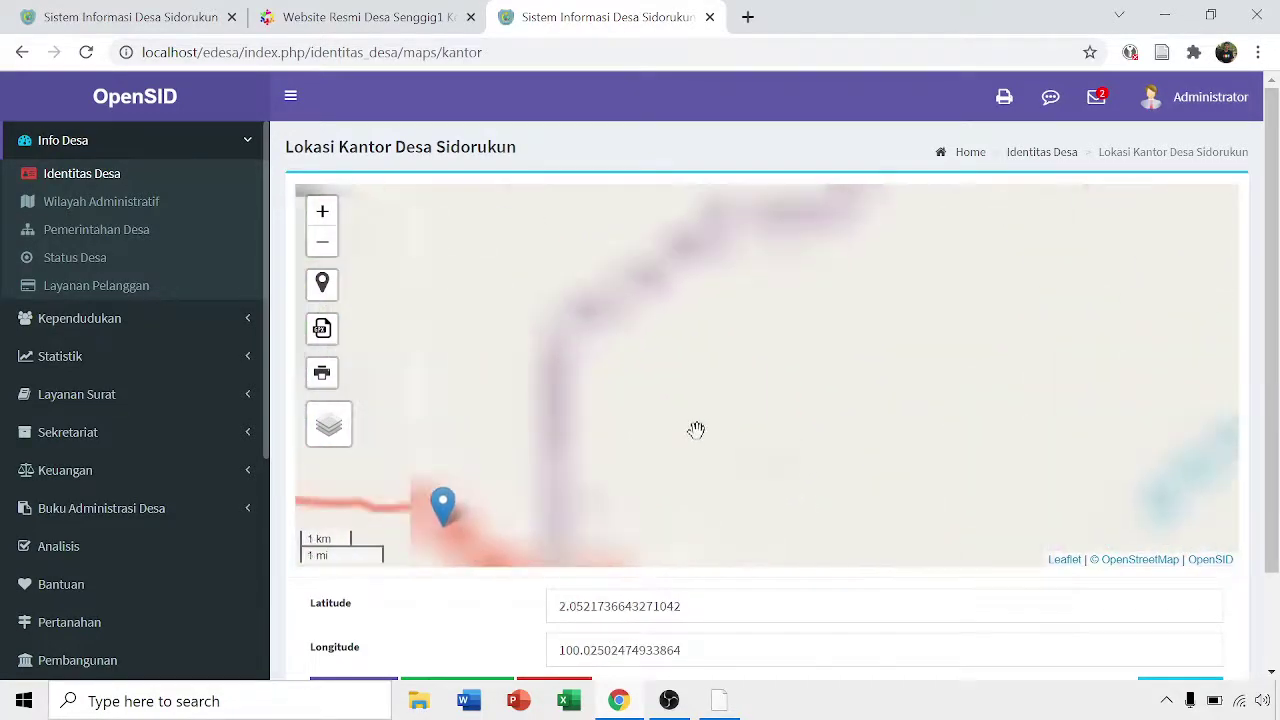
drag(654, 457, 794, 400)
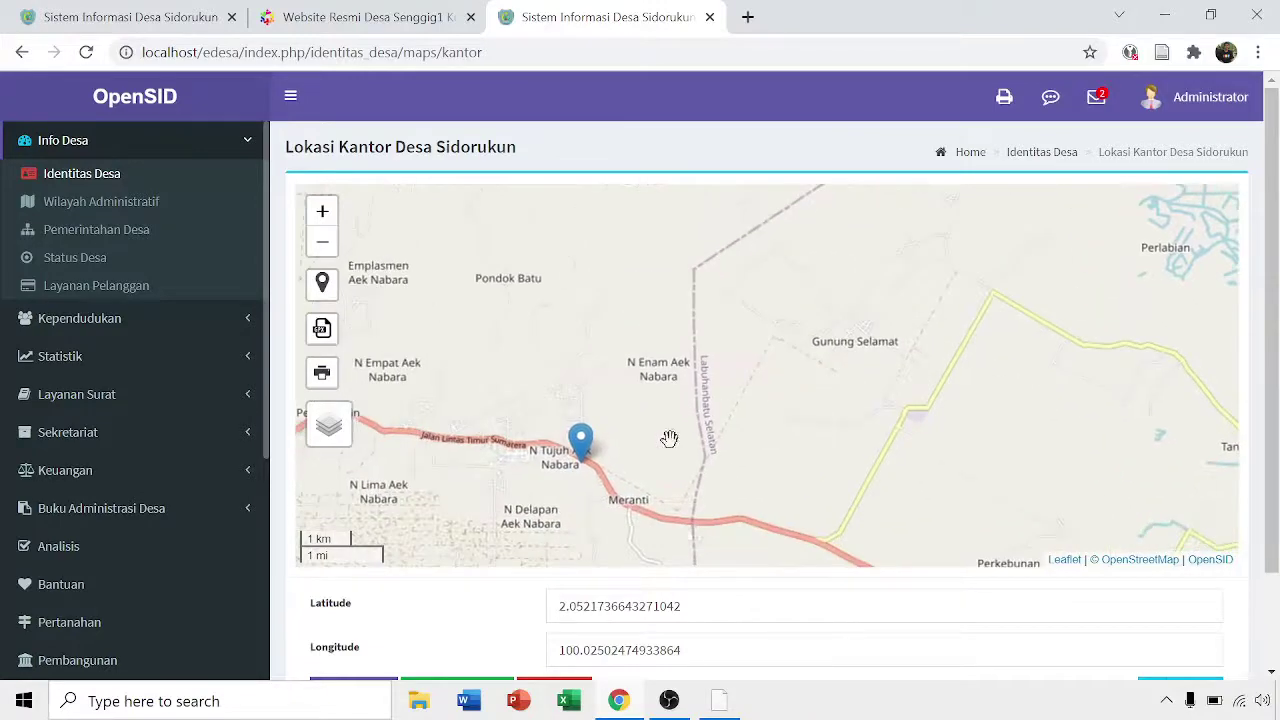
drag(581, 452, 507, 340)
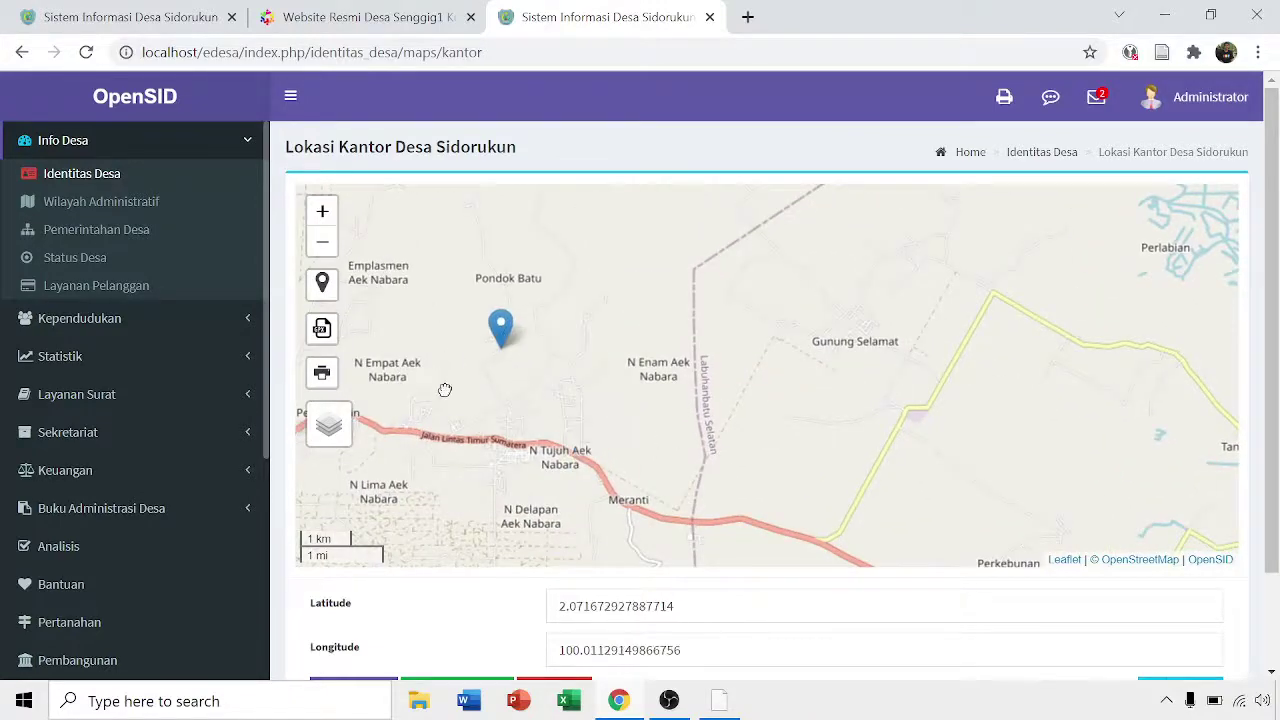
drag(432, 376, 638, 505)
scroll(601, 410, down, 1)
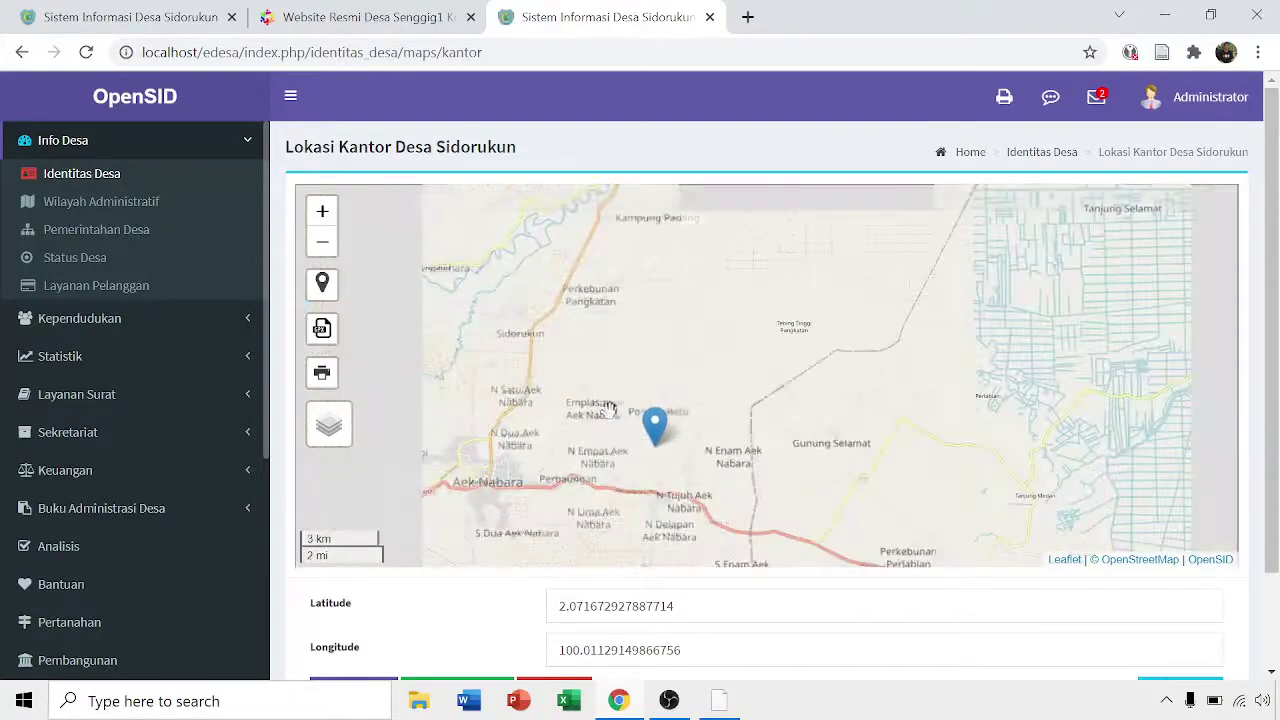
mouse_move(655, 443)
mouse_down()
mouse_move(513, 325)
mouse_move(680, 271)
mouse_up()
scroll(511, 321, up, 2)
scroll(540, 332, up, 2)
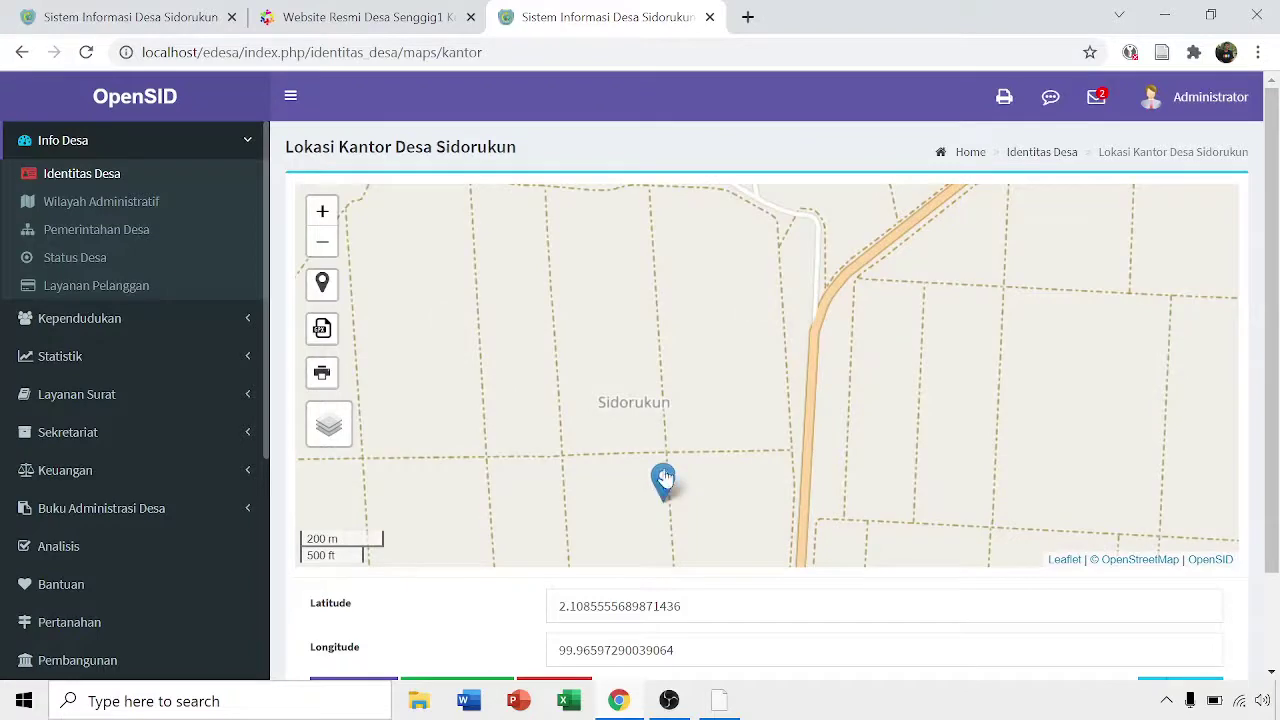
scroll(703, 403, down, 1)
mouse_move(720, 357)
mouse_down()
mouse_move(736, 286)
mouse_move(724, 228)
mouse_up()
scroll(770, 300, down, 1)
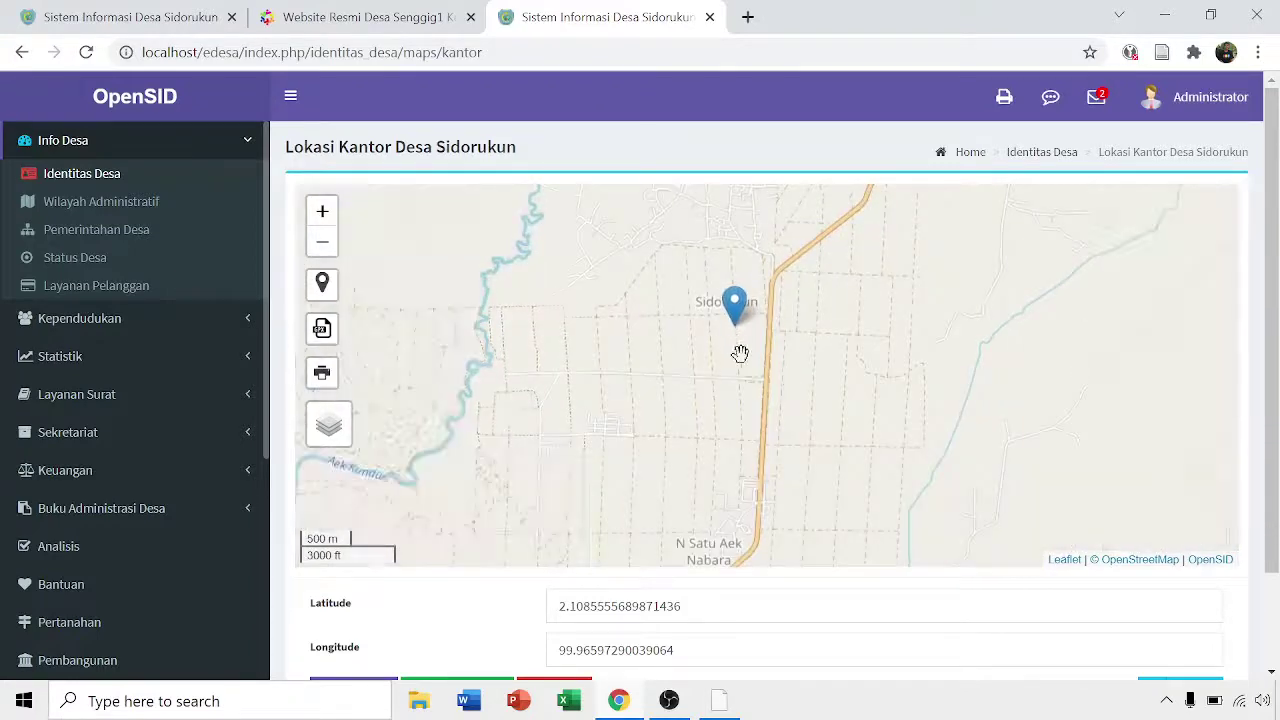
mouse_move(728, 310)
mouse_down()
mouse_move(708, 294)
mouse_move(693, 301)
mouse_up()
scroll(1173, 462, down, 2)
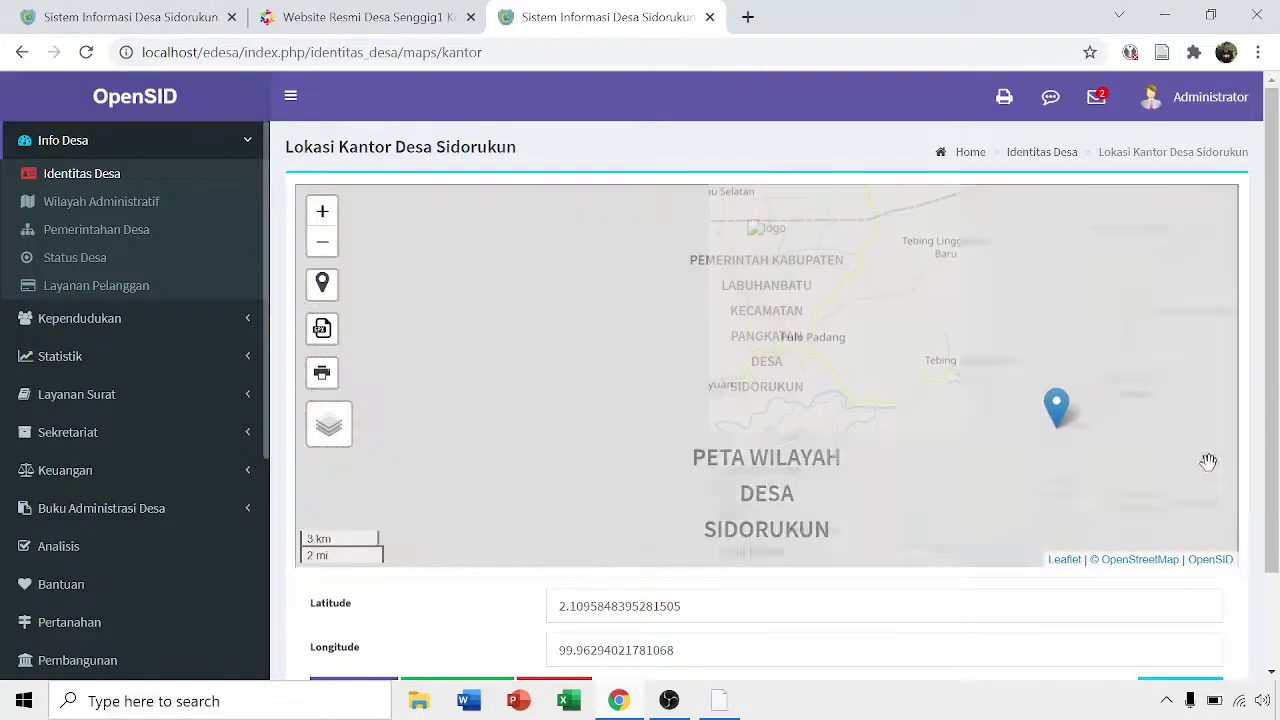
scroll(1268, 375, down, 1)
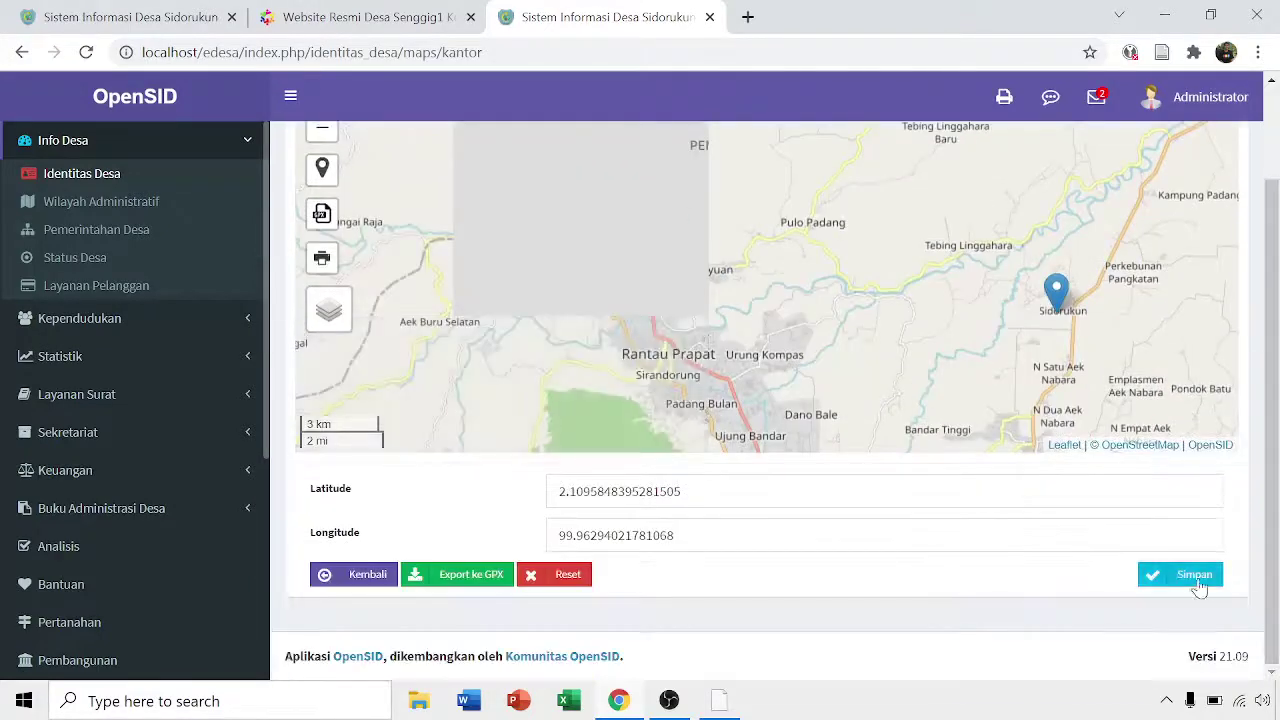
click(1197, 578)
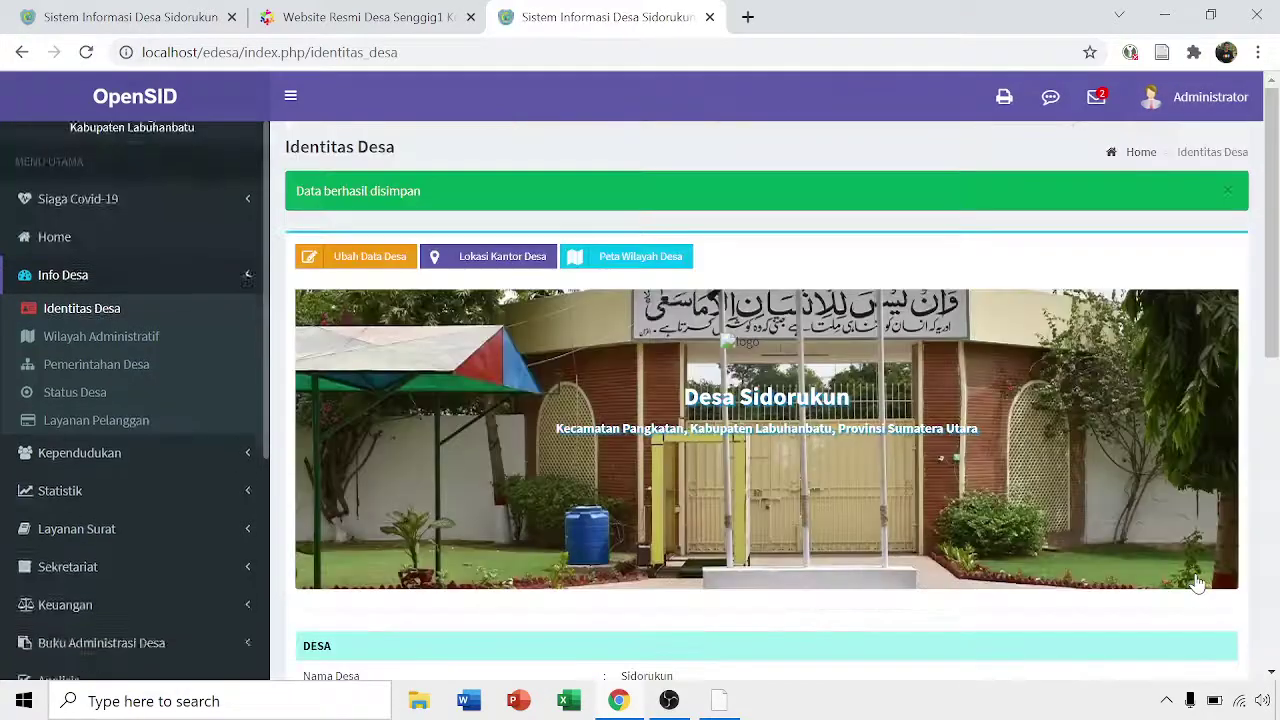
- Briefly view the village boundary map, then go to Pemerintahan Desa under Info Desa
click(628, 262)
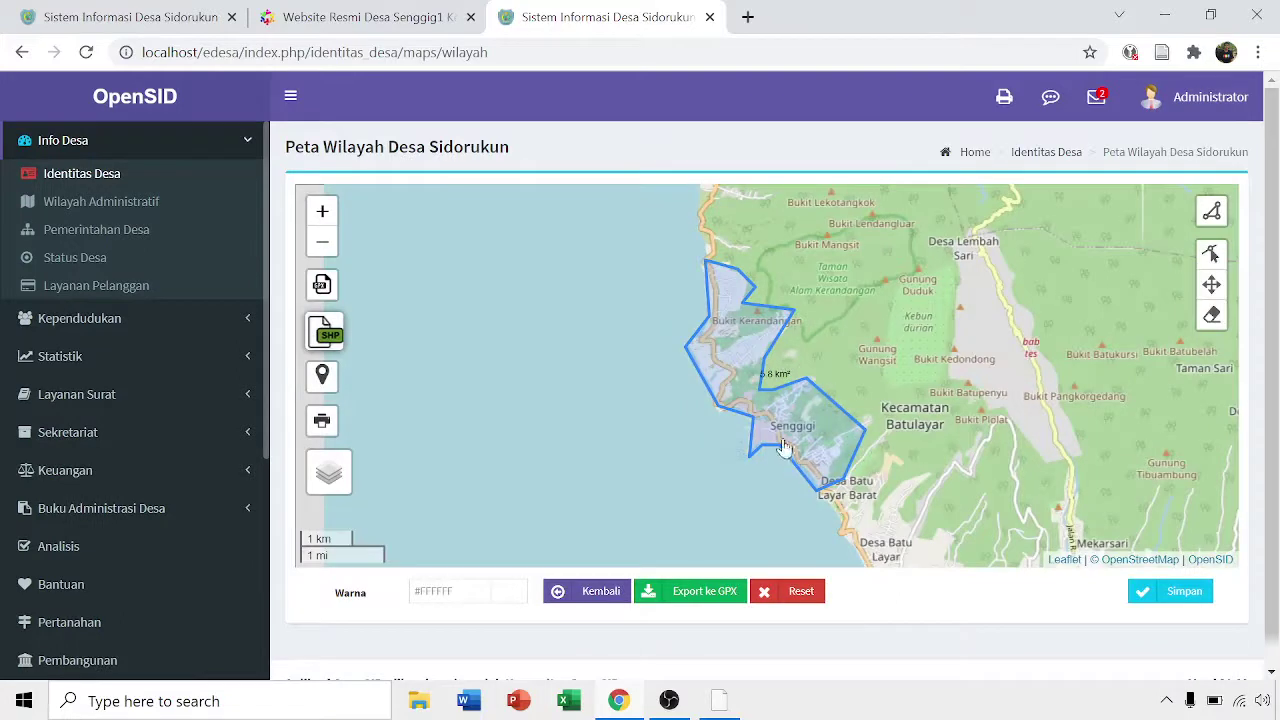
drag(775, 345, 759, 340)
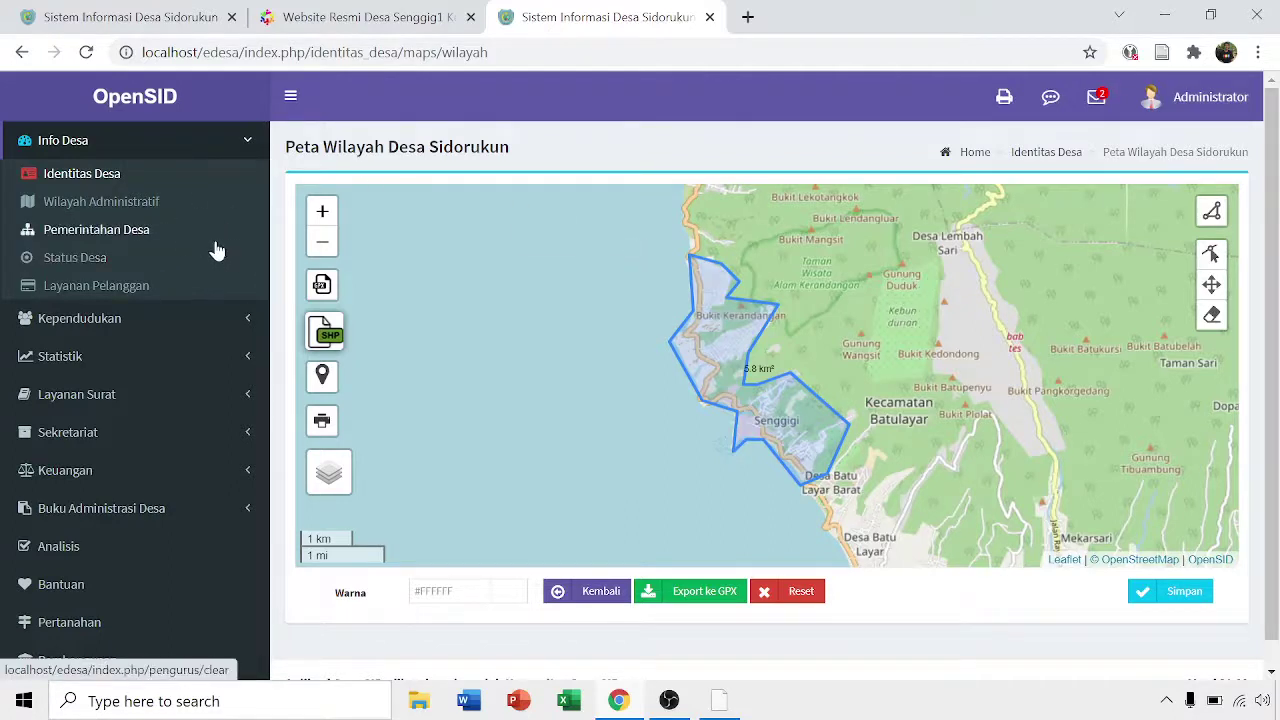
click(132, 210)
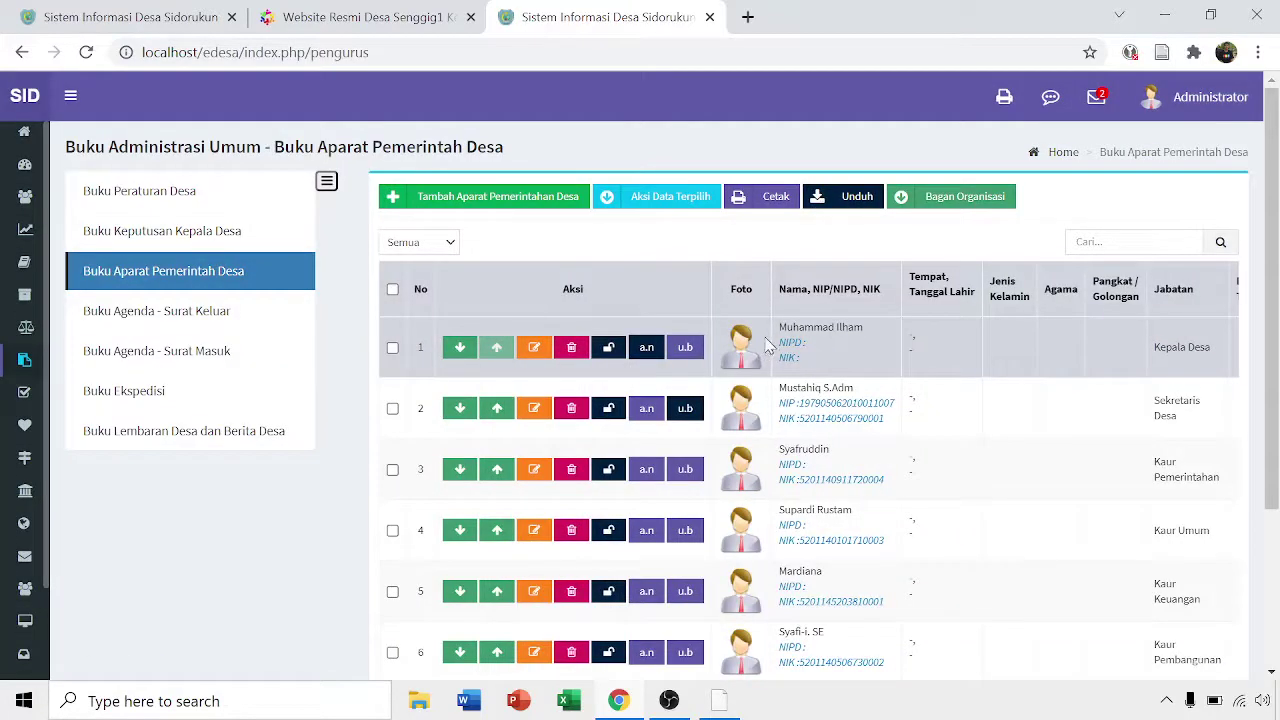
- Scroll through the Buku Aparat Pemerintah Desa table of seven officials, Kepala Desa to Kaur Keamanan
scroll(766, 346, down, 3)
scroll(780, 358, up, 2)
scroll(780, 358, up, 1)
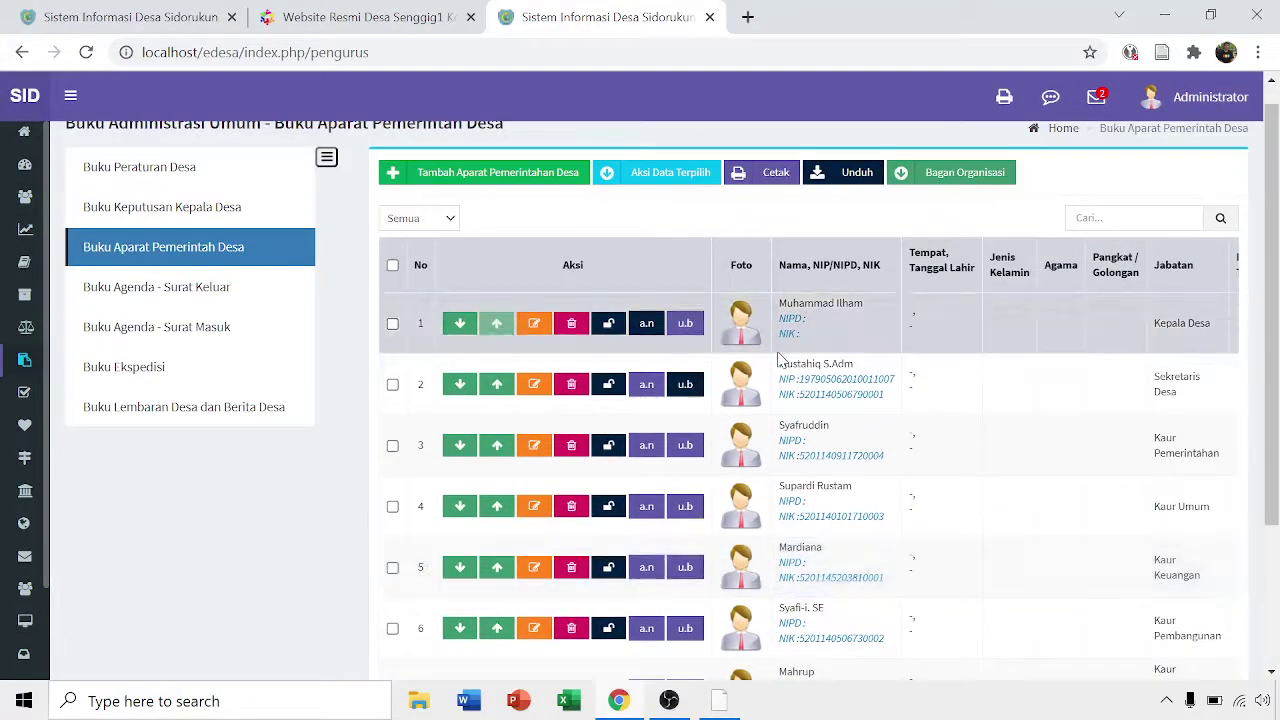
scroll(781, 360, down, 1)
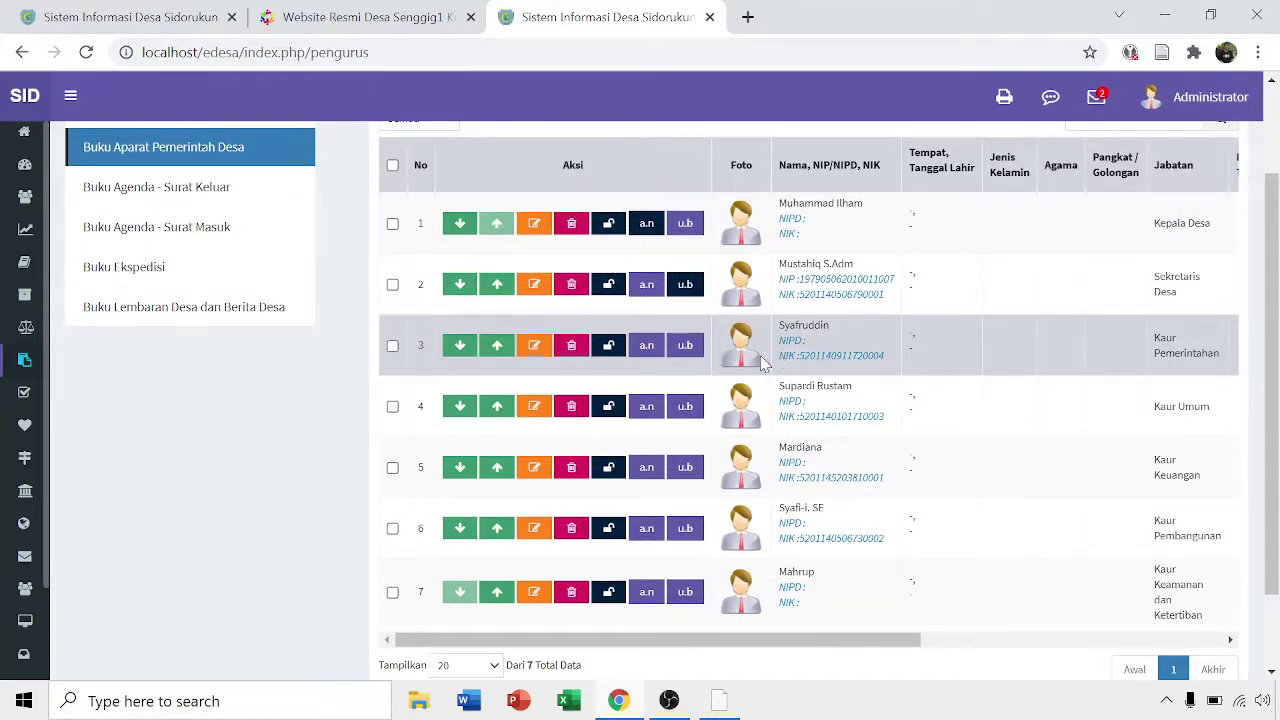
scroll(781, 360, up, 1)
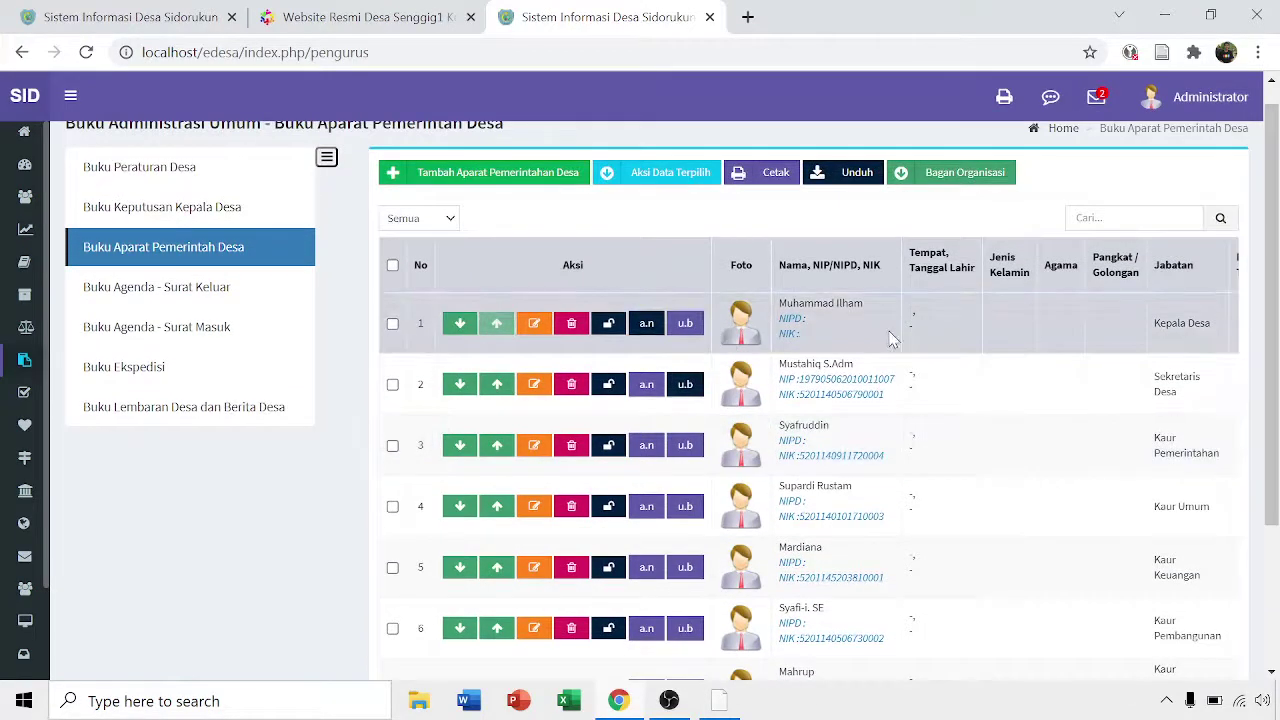
- Replace the Kepala Desa's name with the new village head's name, keep Tidak Ada Layout, and save
click(534, 323)
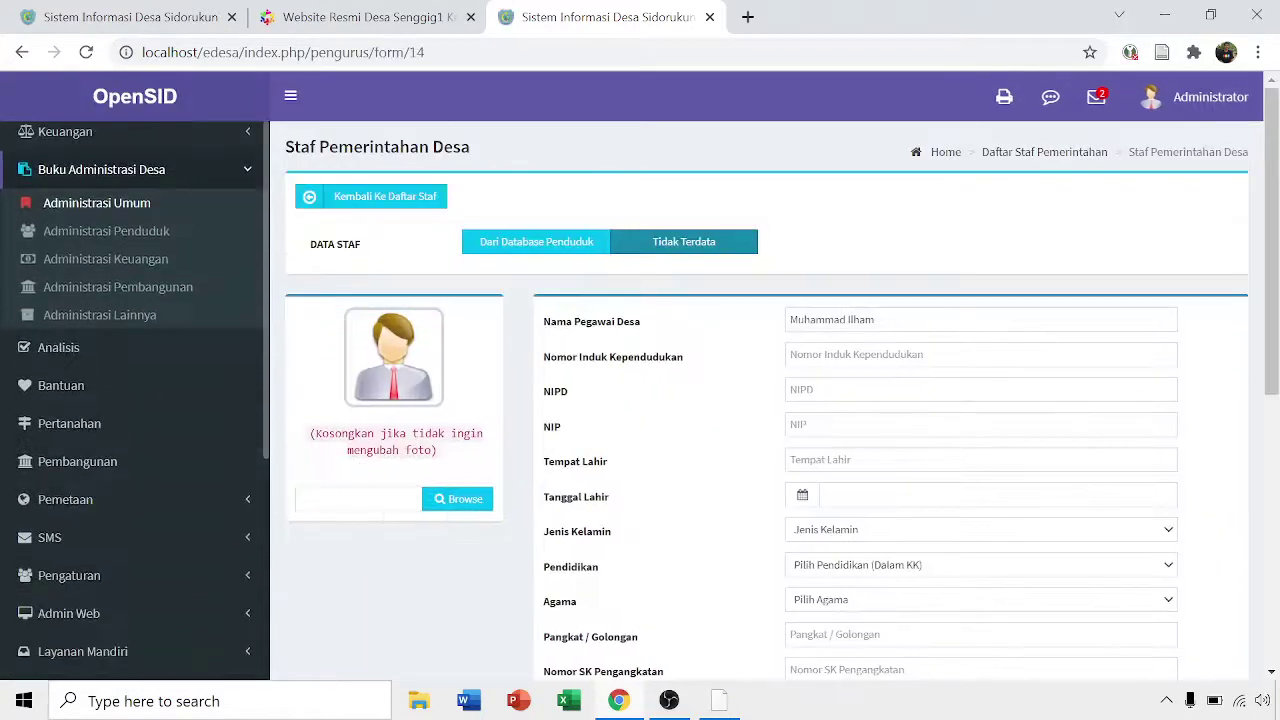
click(780, 322)
key(ctrl+a)
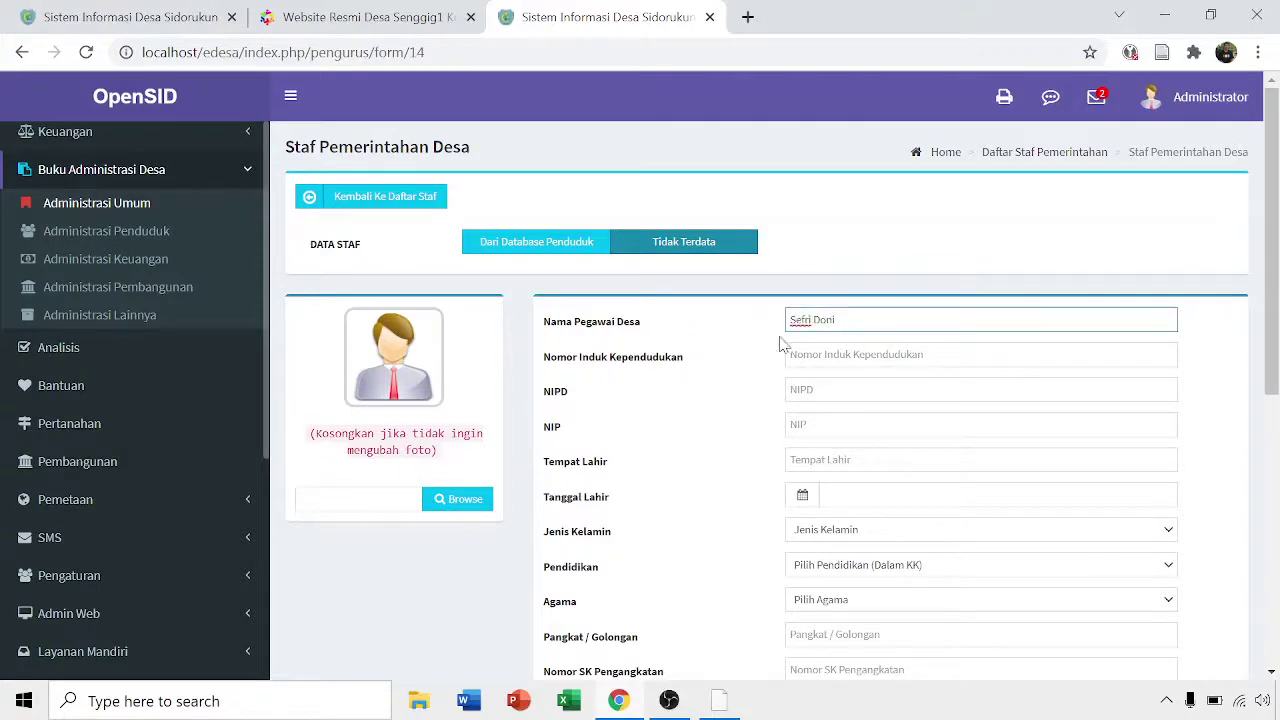
scroll(870, 420, down, 2)
scroll(843, 484, down, 3)
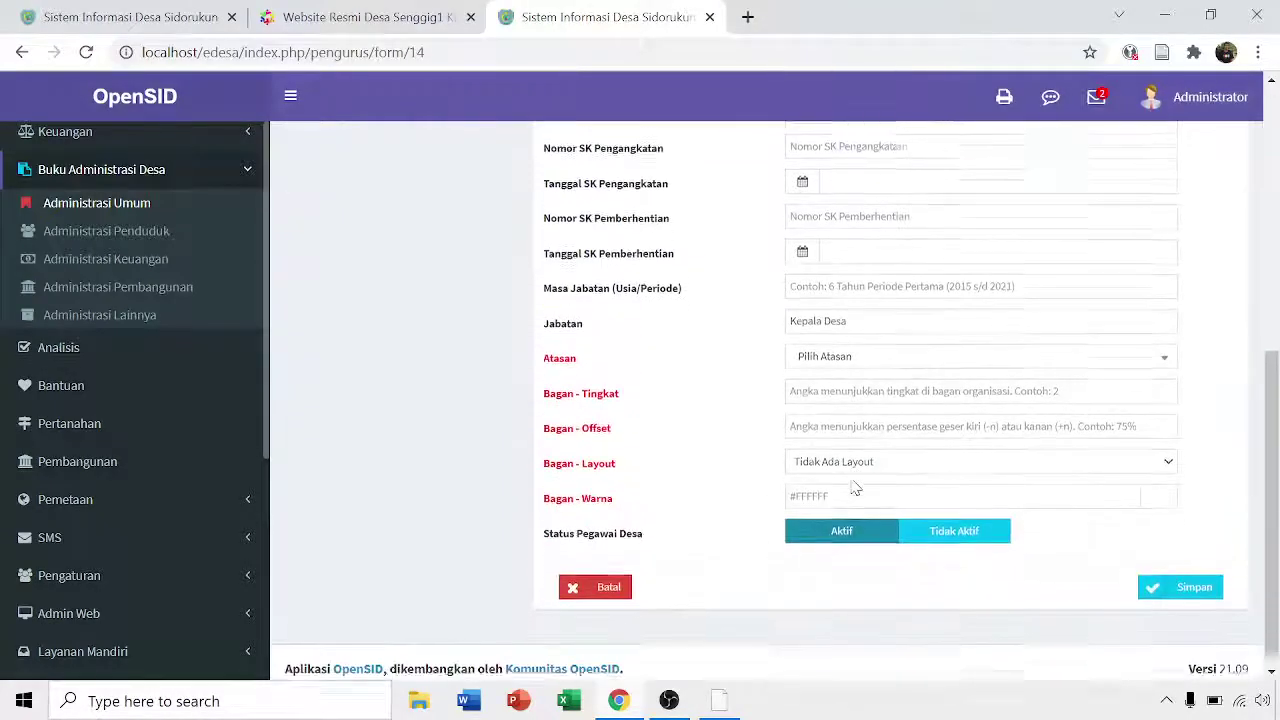
click(911, 354)
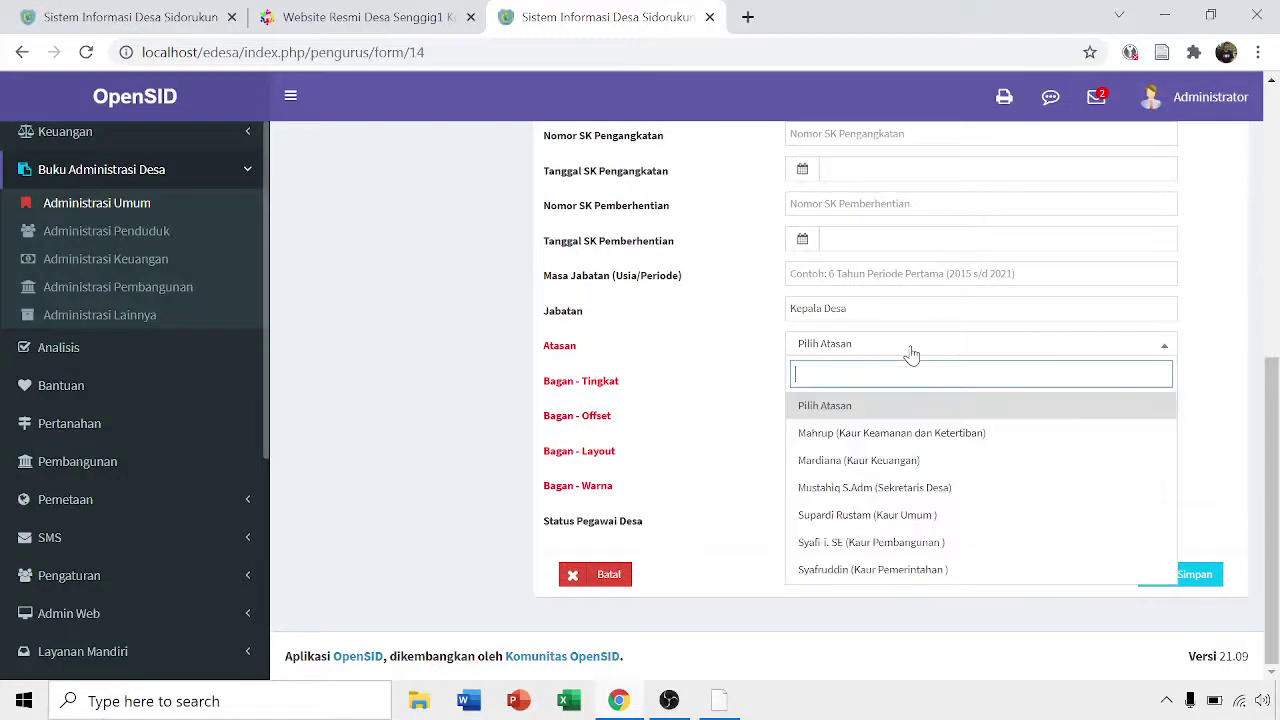
click(911, 350)
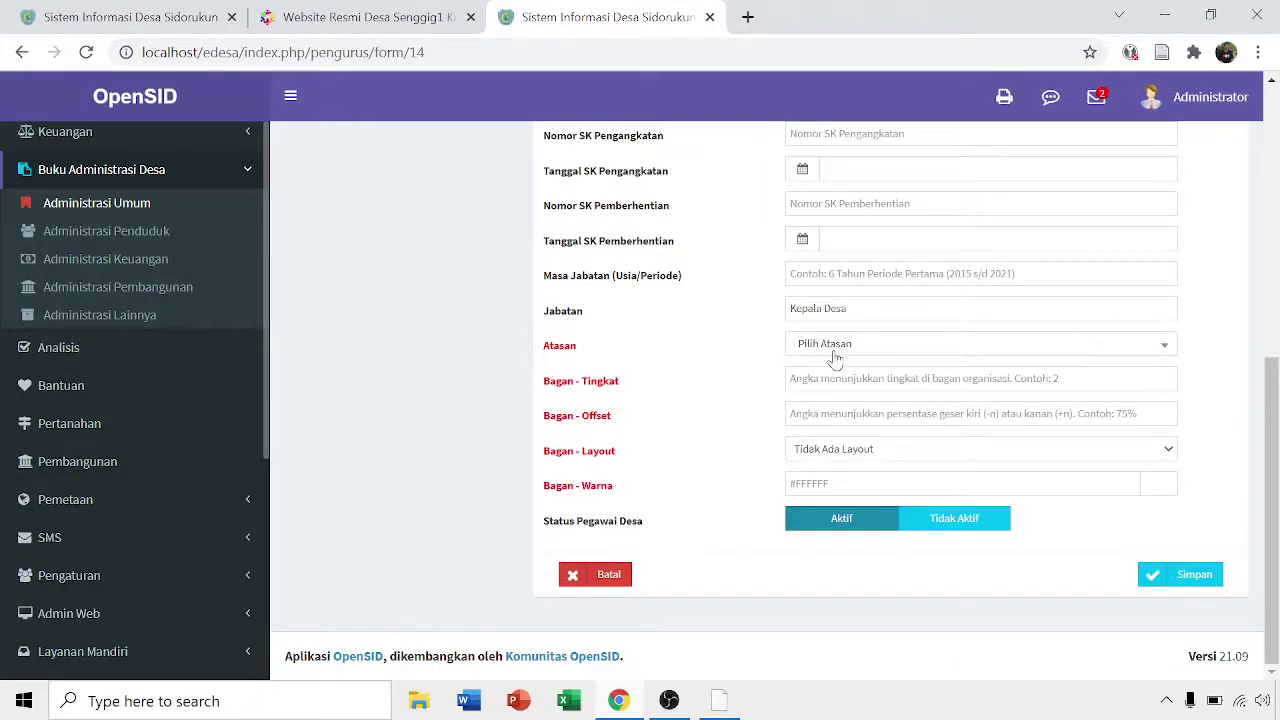
click(914, 455)
click(895, 466)
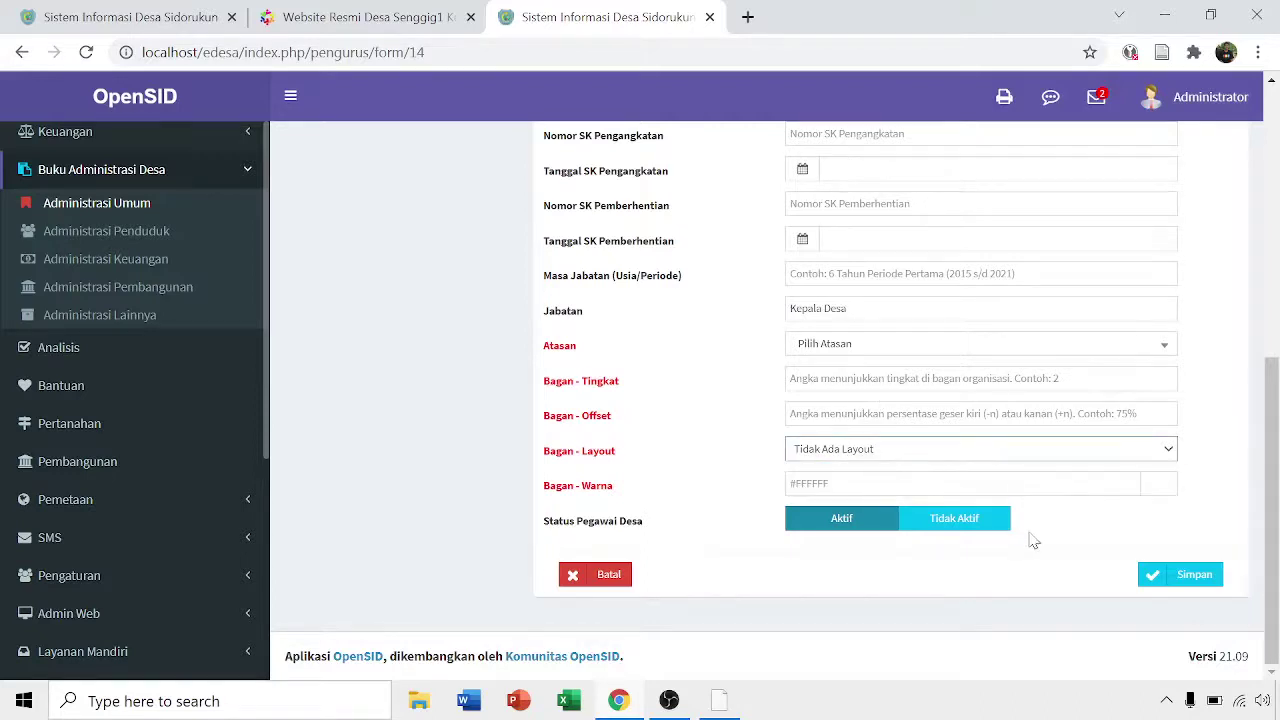
click(1178, 575)
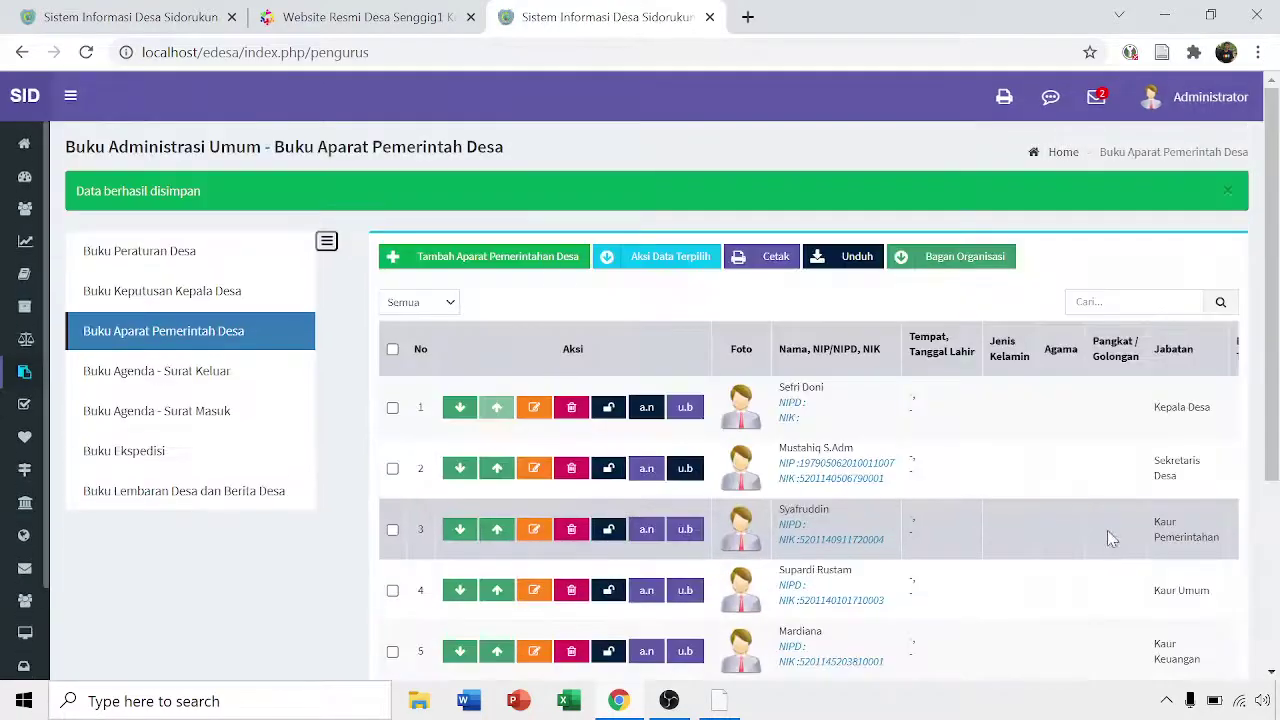
- Scroll the OpenSID sidebar and expand the Info Desa section
scroll(1107, 530, down, 2)
scroll(640, 400, down, 2)
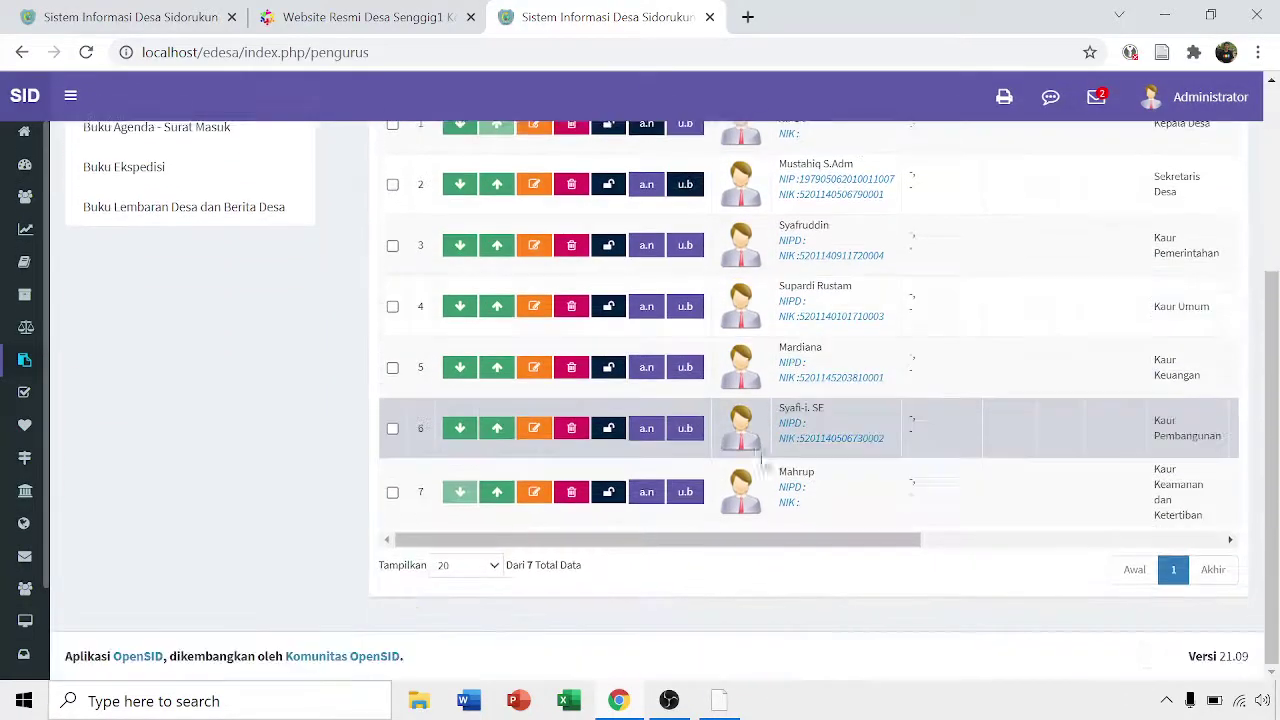
scroll(214, 363, up, 5)
mouse_move(25, 315)
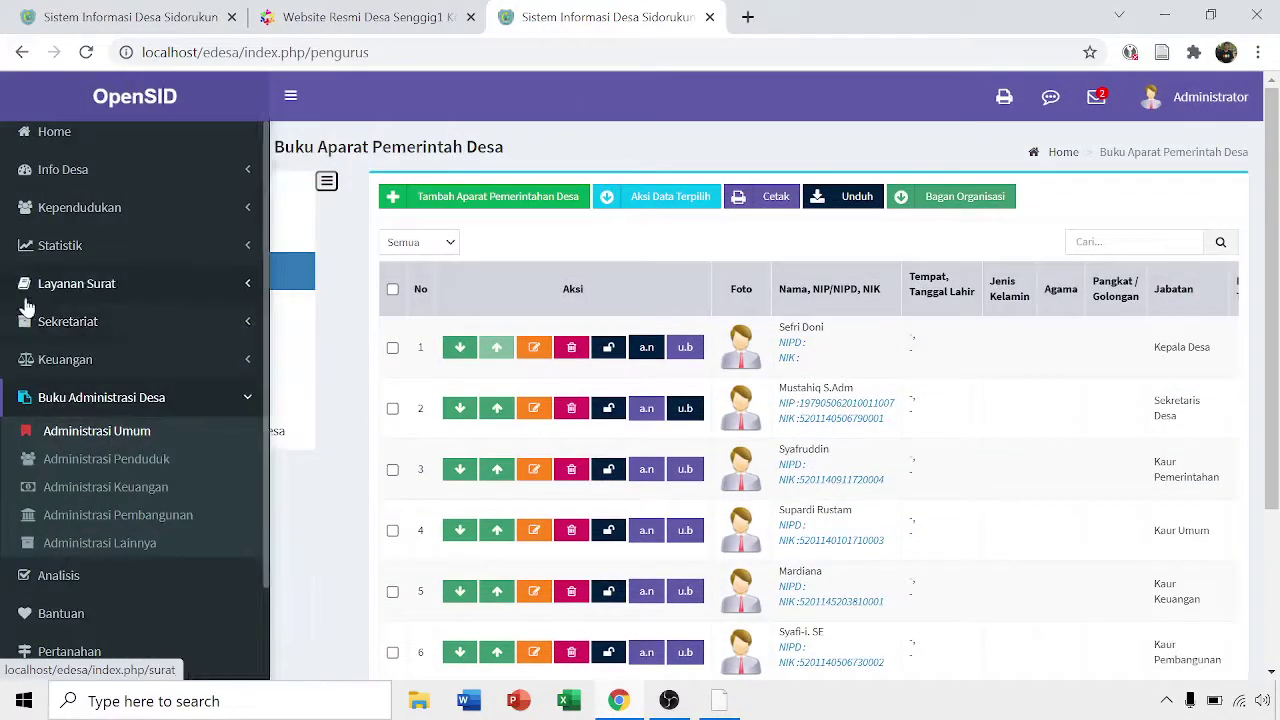
scroll(100, 200, up, 3)
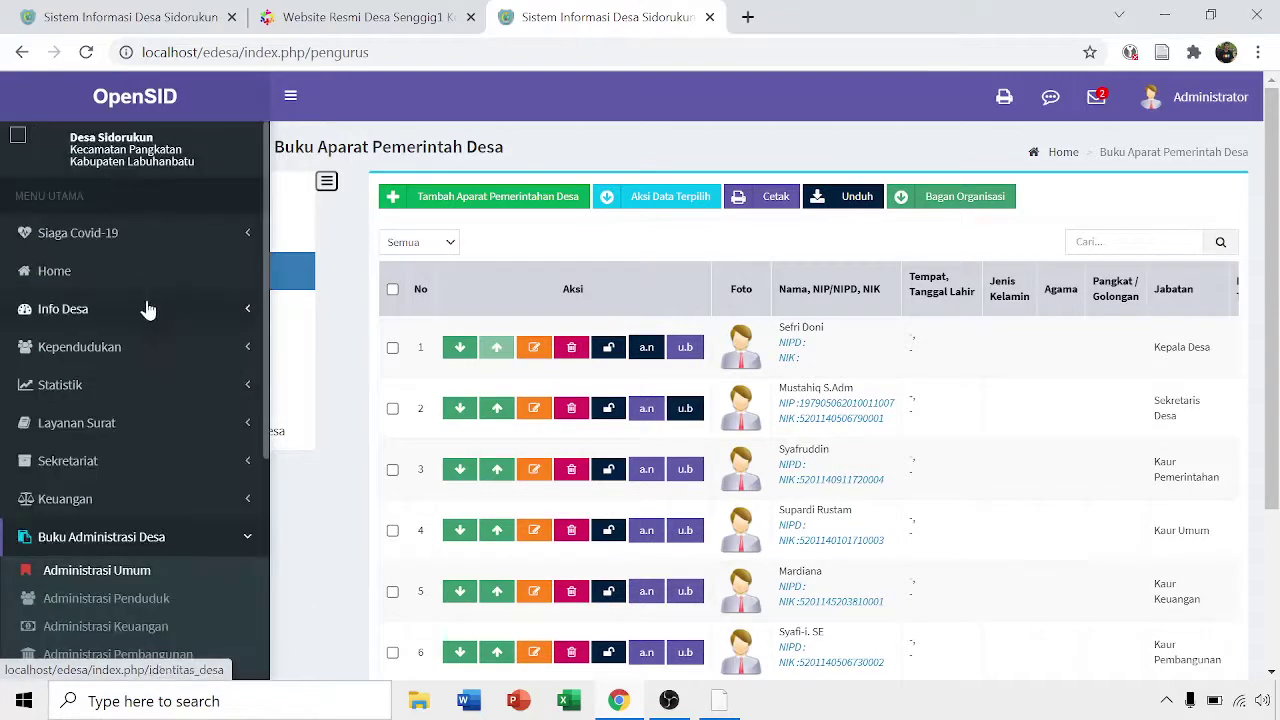
click(207, 318)
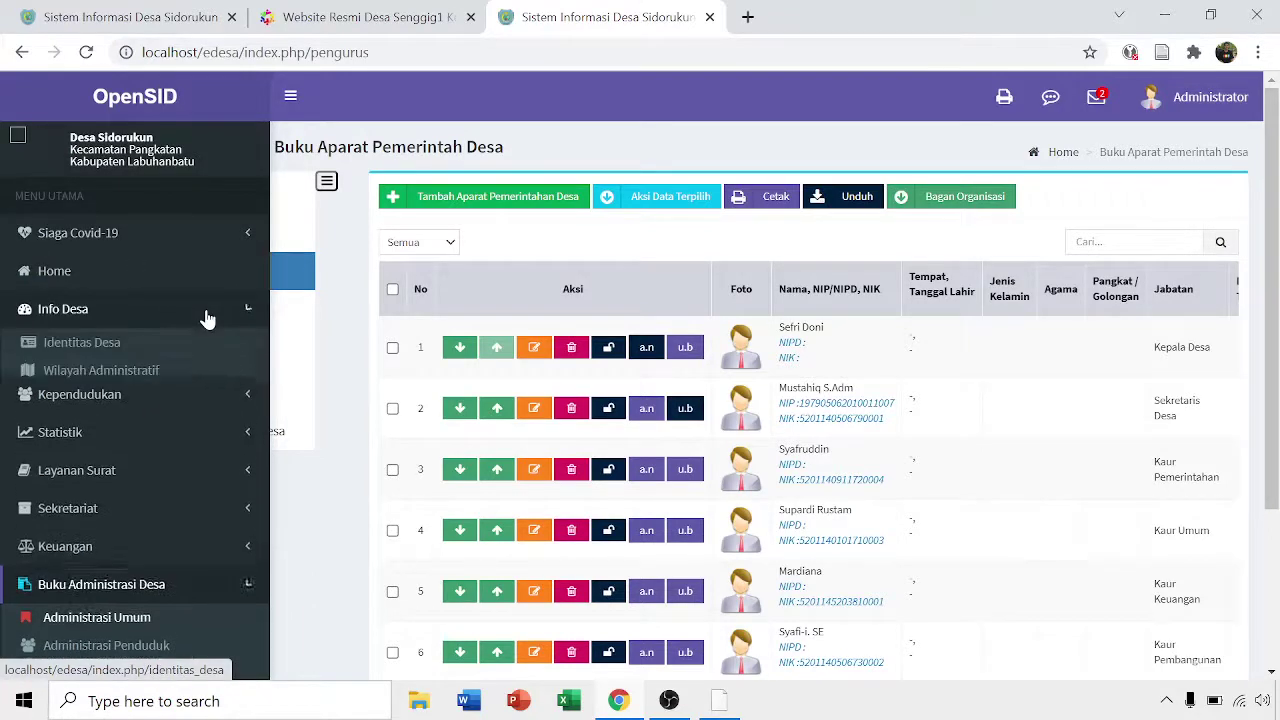
scroll(151, 283, down, 3)
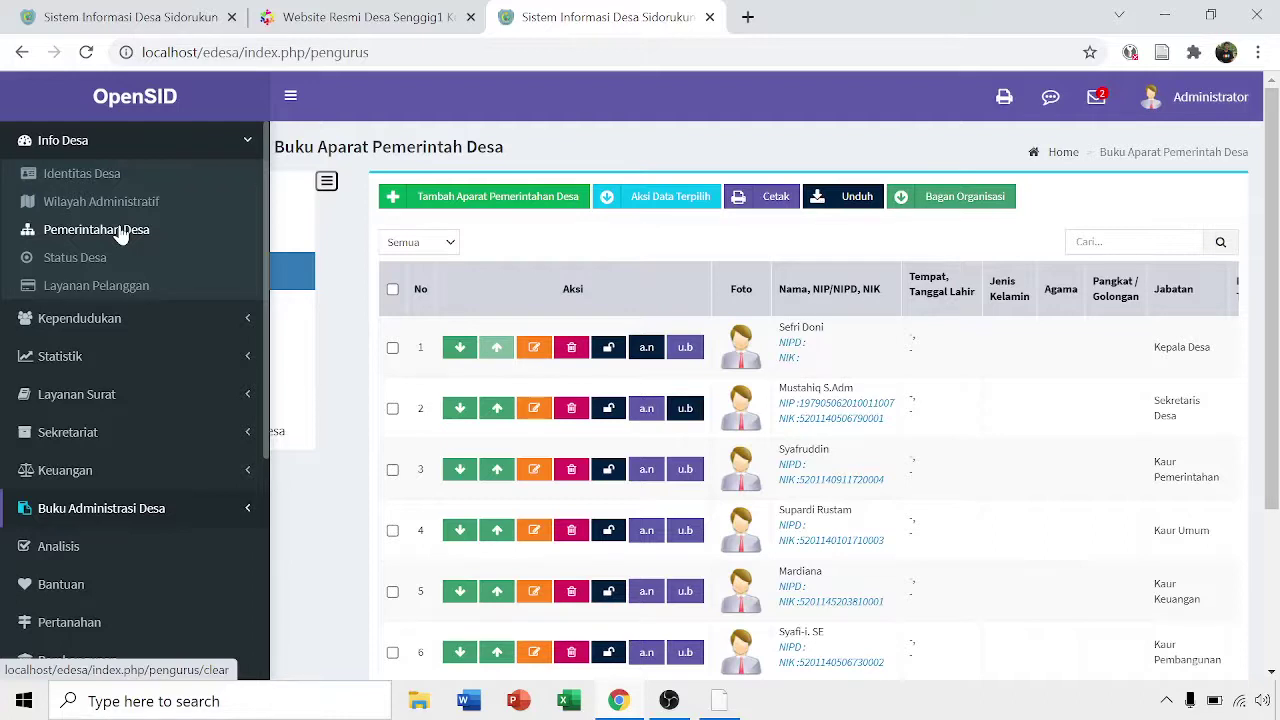
- Stop Apache and MySQL in XAMPP, then reload localhost/edesa to confirm it is offline
click(722, 708)
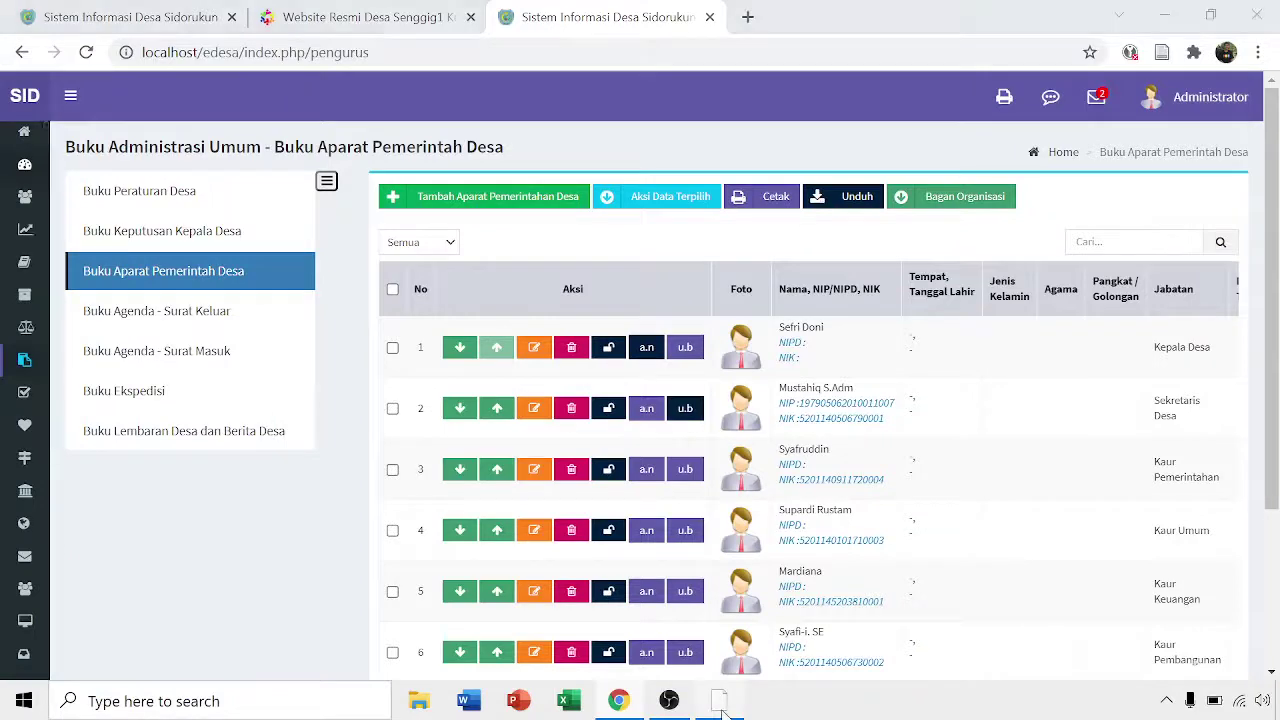
click(1196, 96)
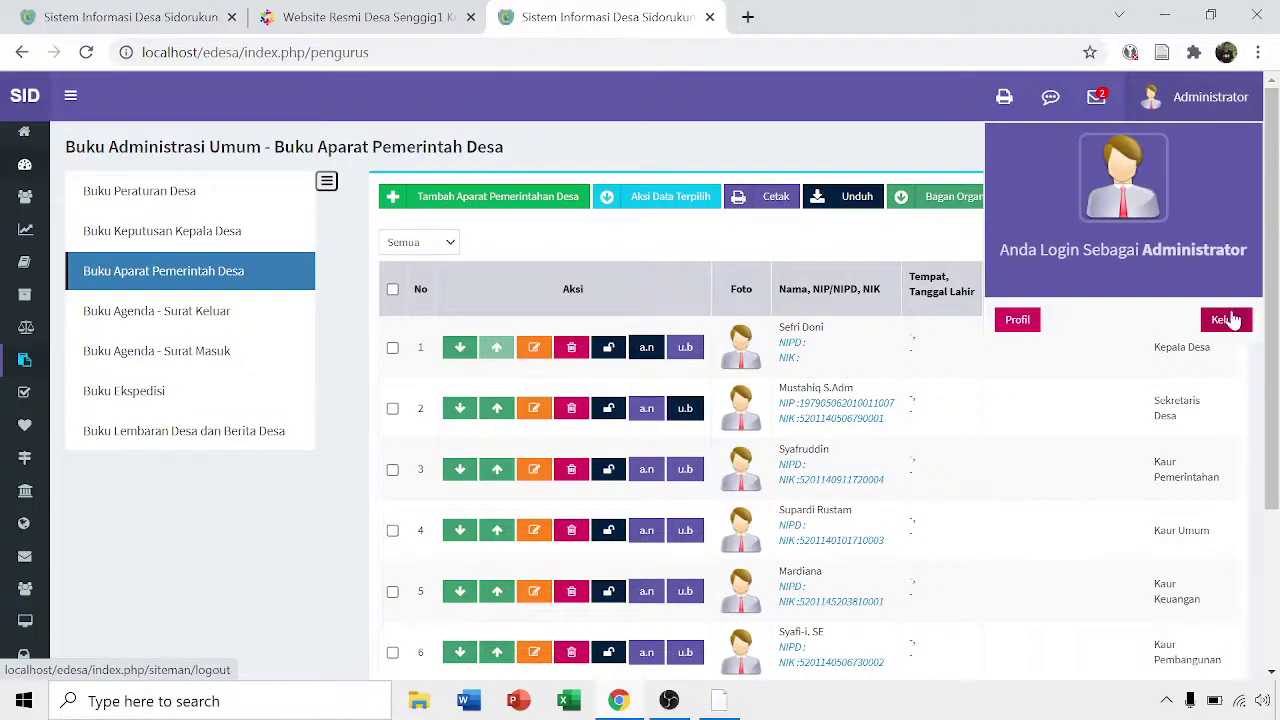
click(722, 705)
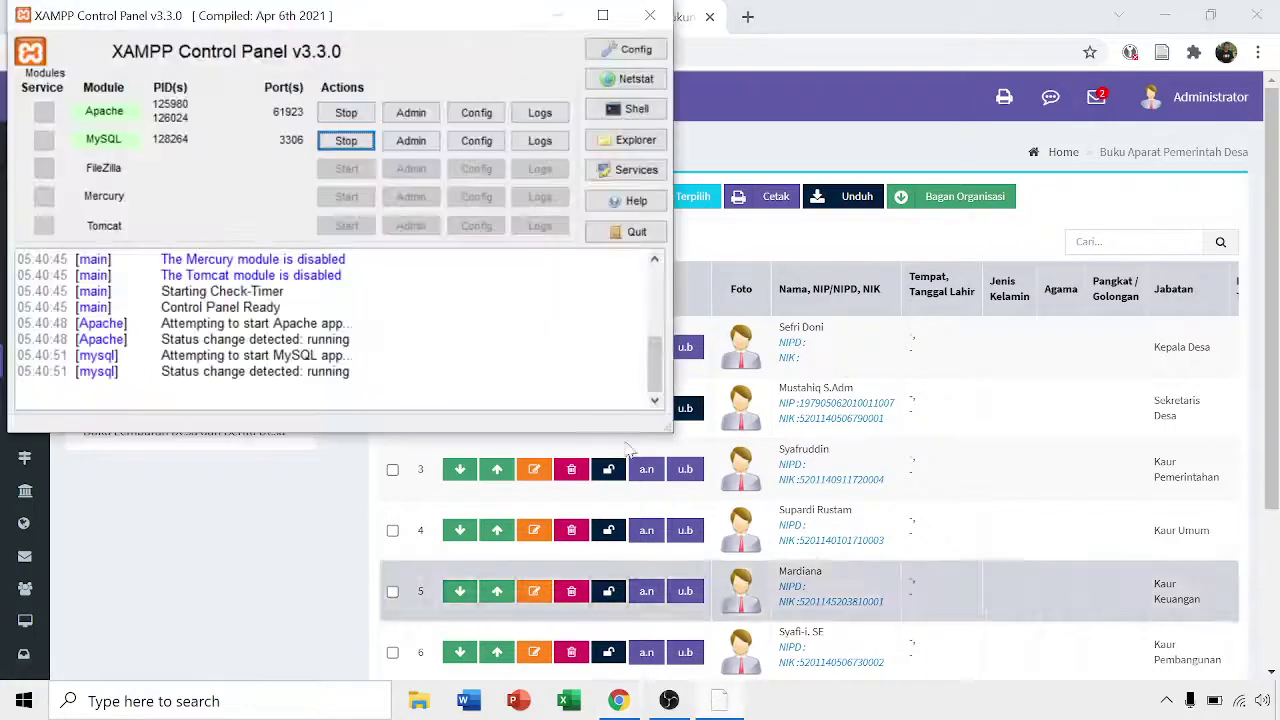
click(346, 112)
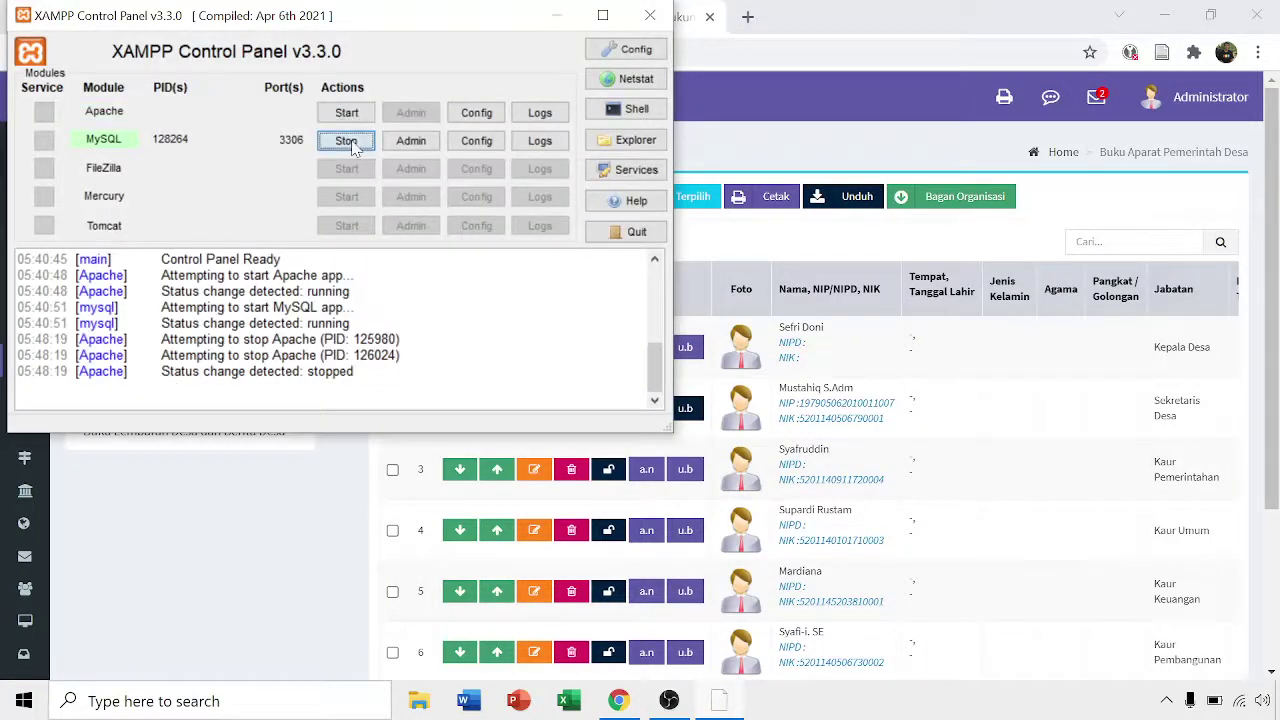
click(346, 141)
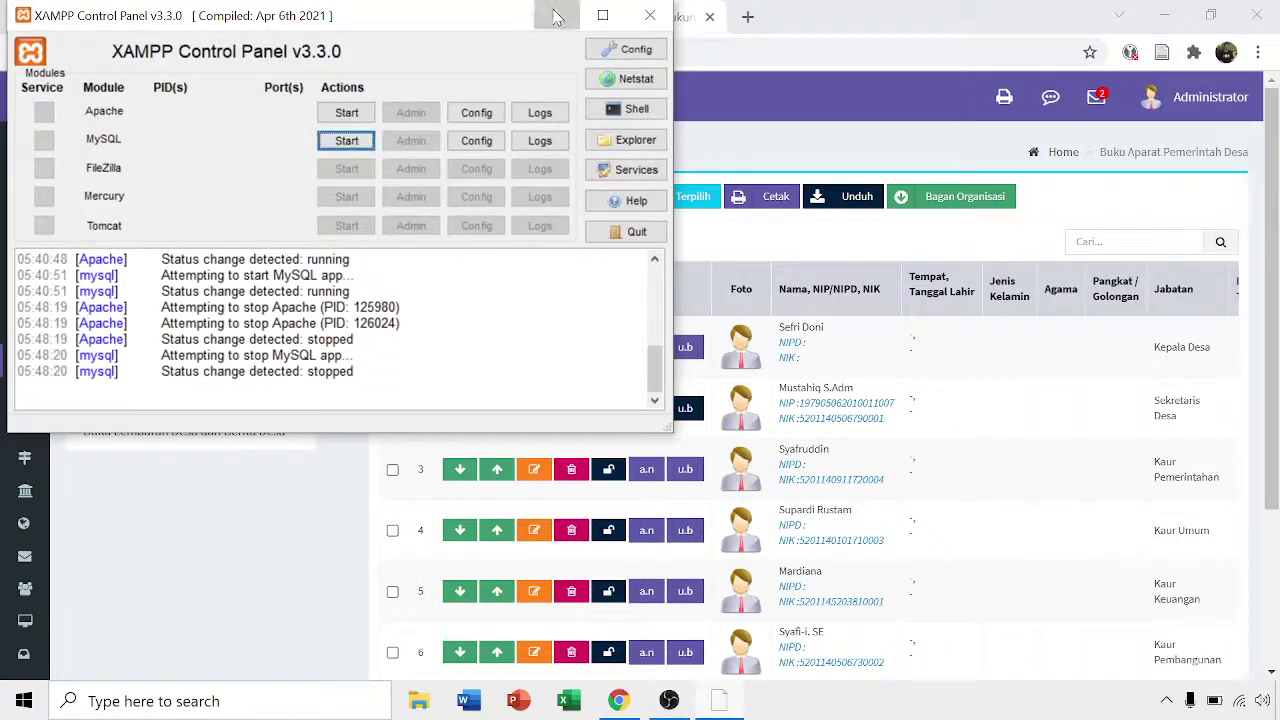
click(557, 15)
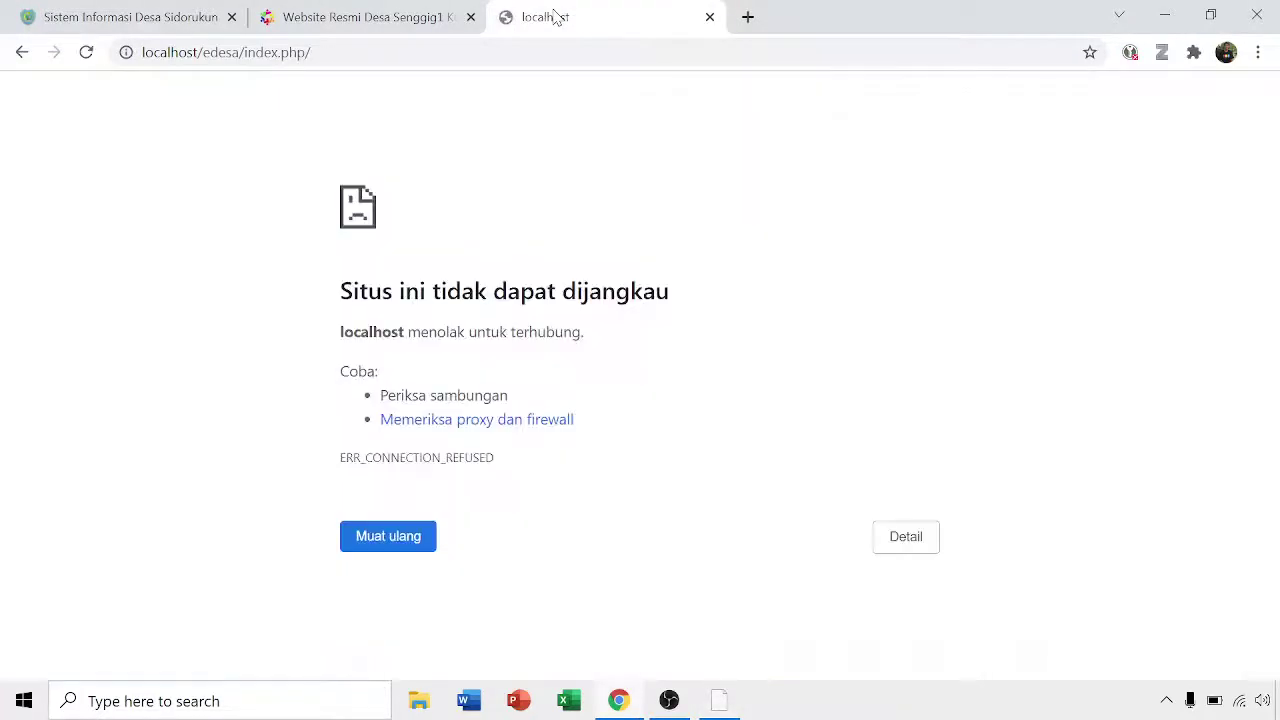
key(F5)
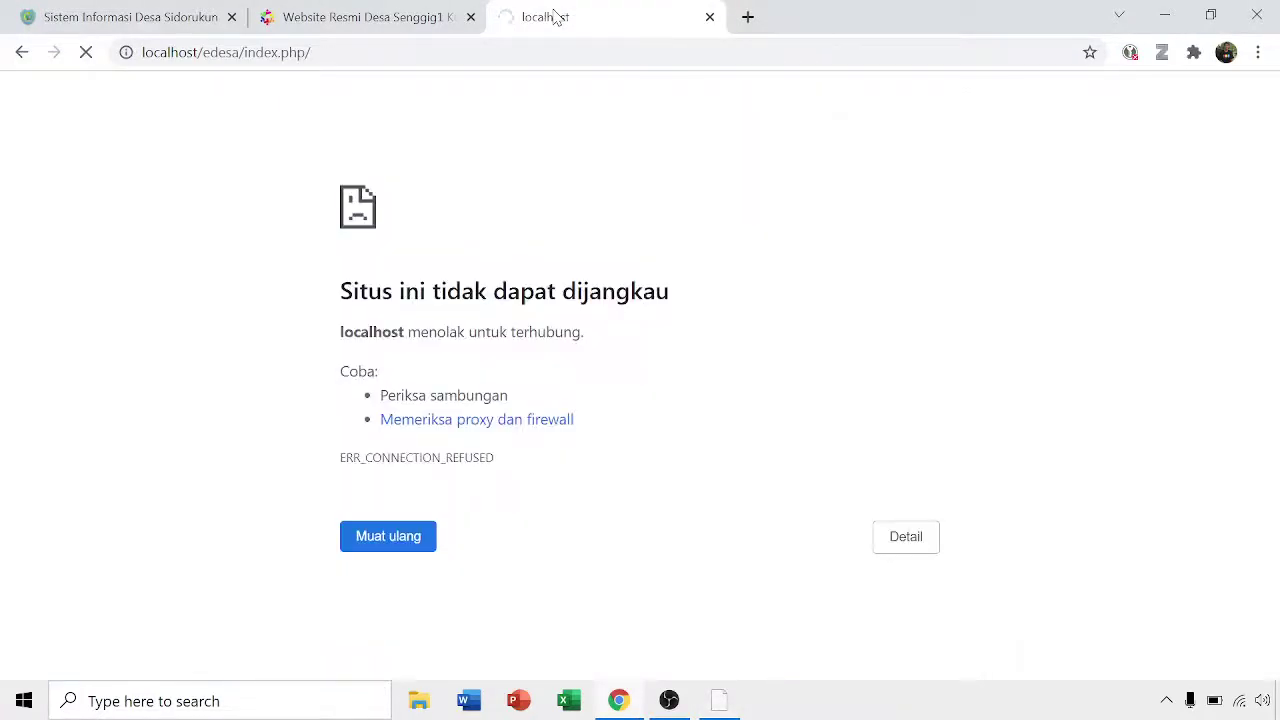